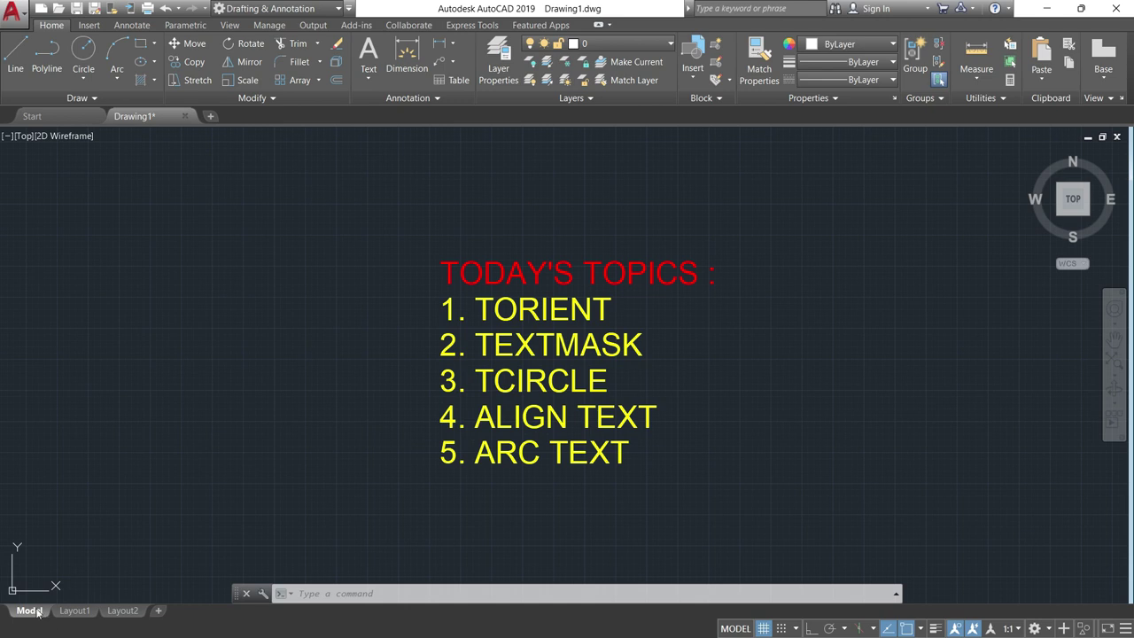
- Rotate the slanted STREET text to roughly horizontal with TORIENT, defining the angle from its insertion point to a second point beside it
{"action": "left_click", "coordinate": [327, 598]}
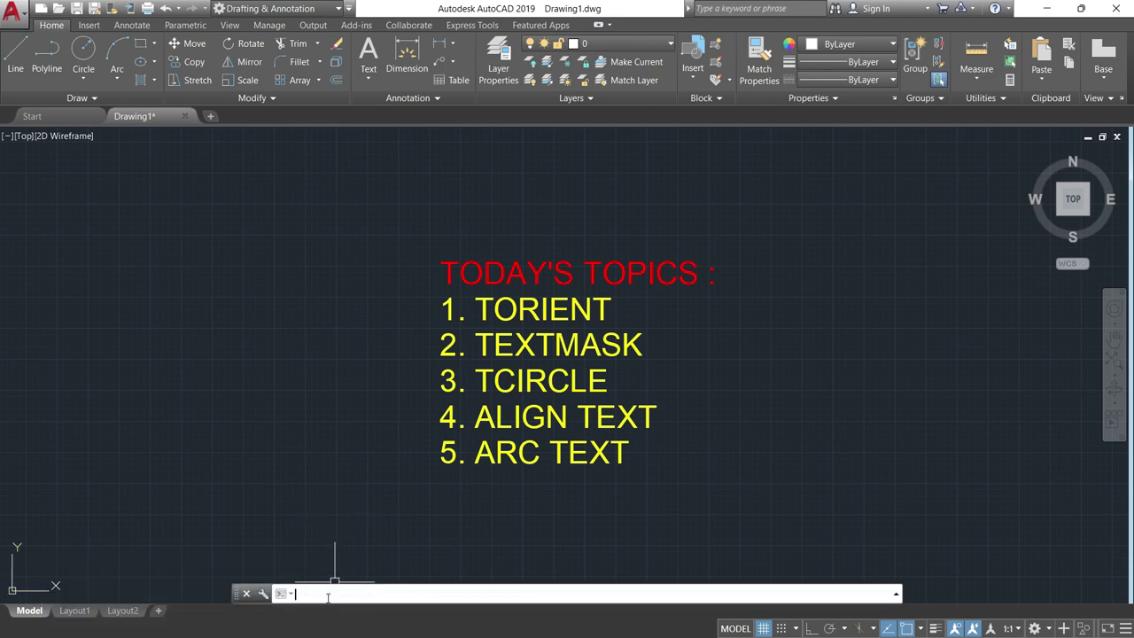
{"action": "type", "text": "TORIENT"}
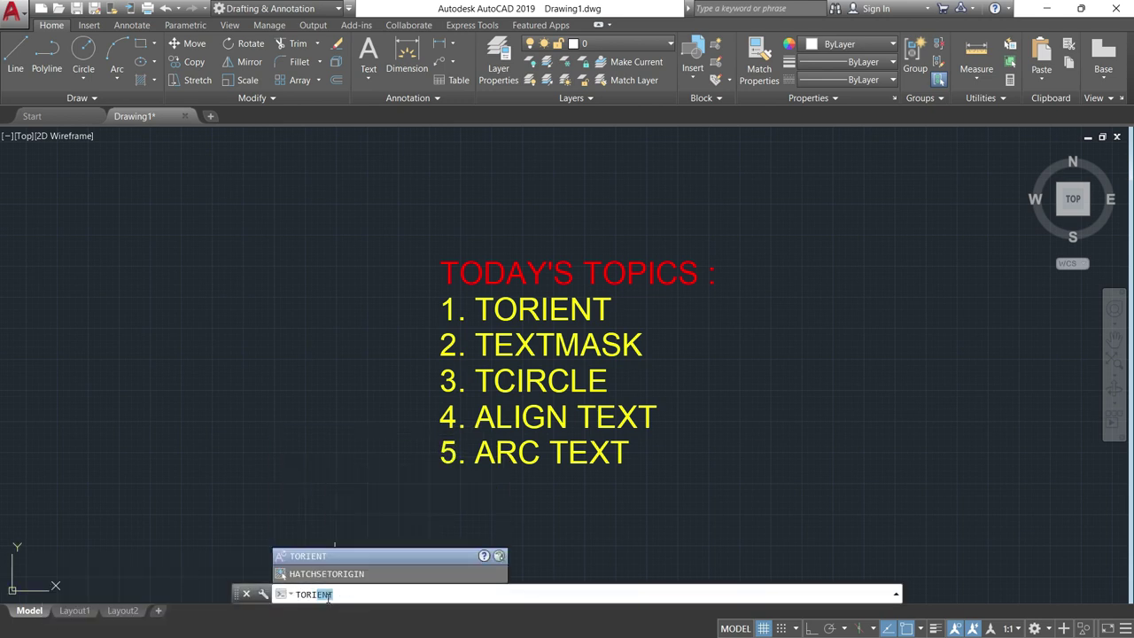
{"action": "key", "text": "Return"}
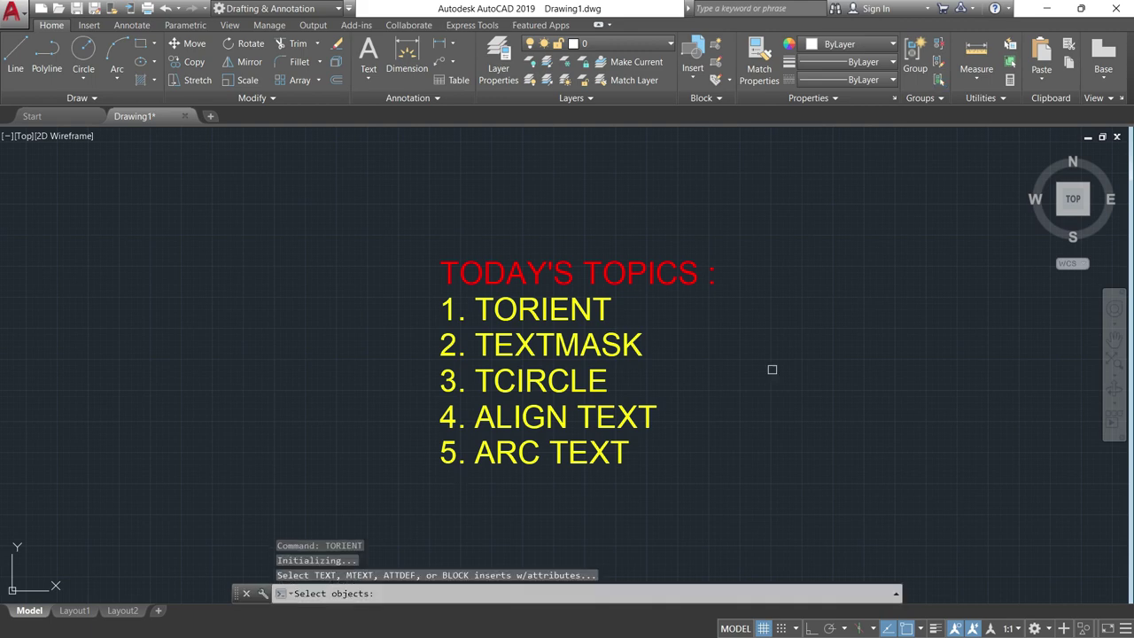
{"action": "scroll", "coordinate": [704, 372], "scroll_direction": "down", "scroll_amount": 6}
{"action": "middle_click_drag", "start_coordinate": [701, 374], "coordinate": [519, 265]}
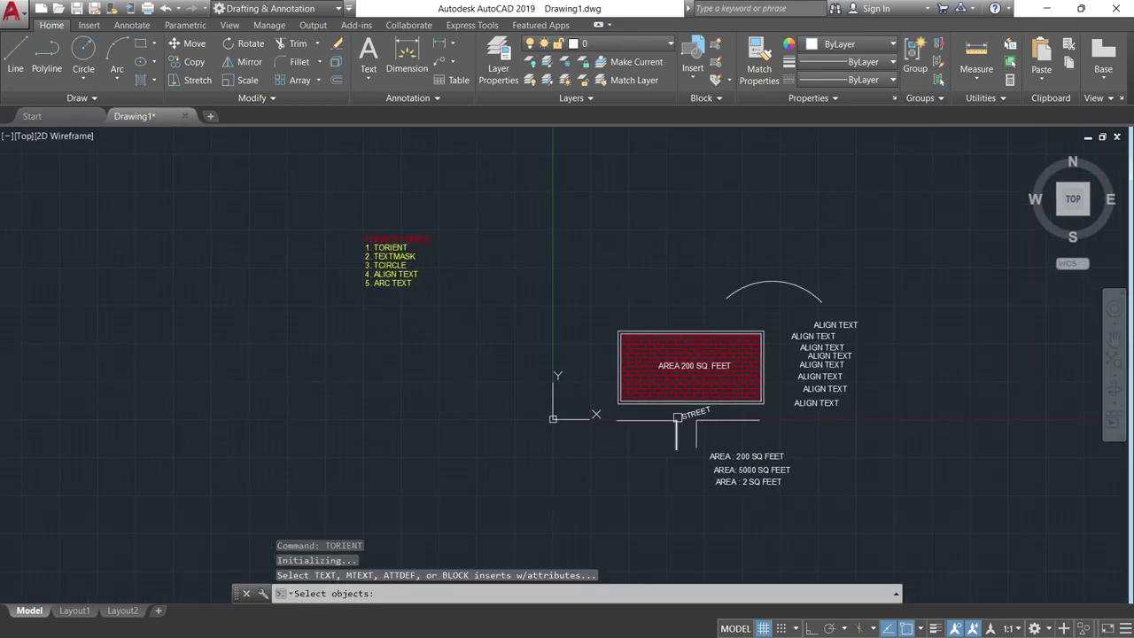
{"action": "scroll", "coordinate": [698, 426], "scroll_direction": "up", "scroll_amount": 8}
{"action": "mouse_move", "coordinate": [696, 417]}
{"action": "middle_mouse_down"}
{"action": "mouse_move", "coordinate": [689, 380]}
{"action": "mouse_move", "coordinate": [581, 308]}
{"action": "middle_mouse_up"}
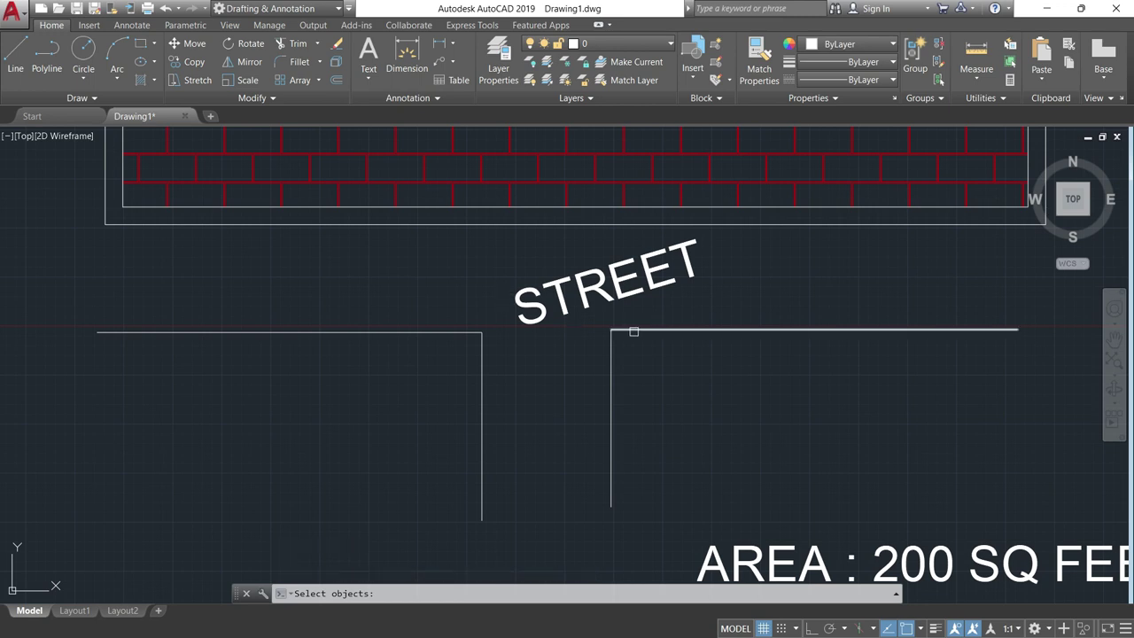
{"action": "left_click", "coordinate": [578, 288]}
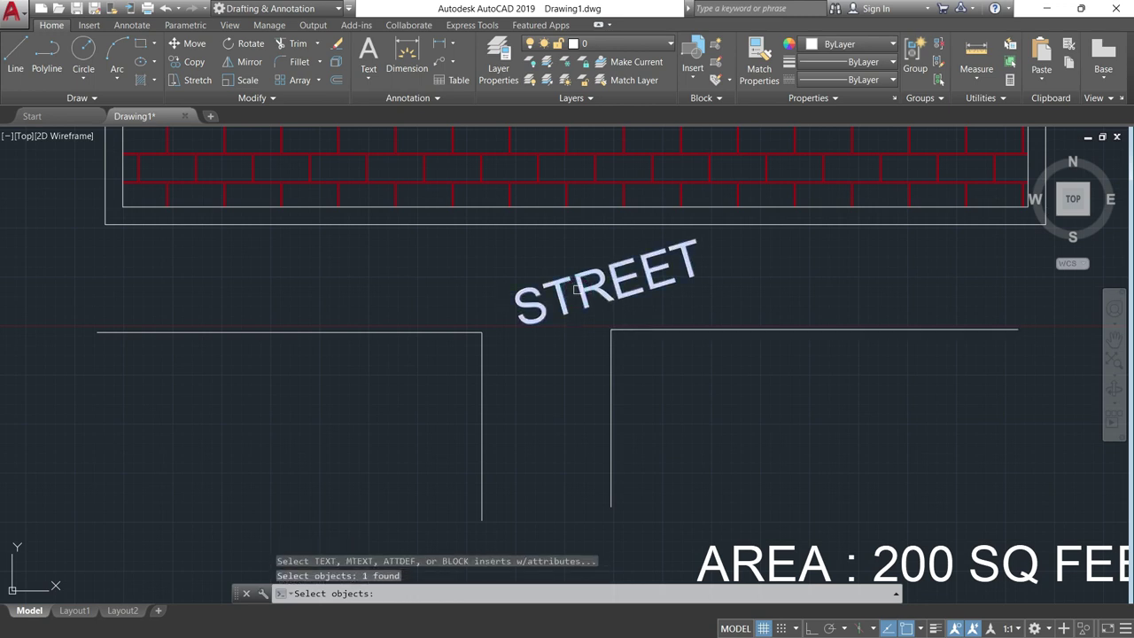
{"action": "key", "text": "Return"}
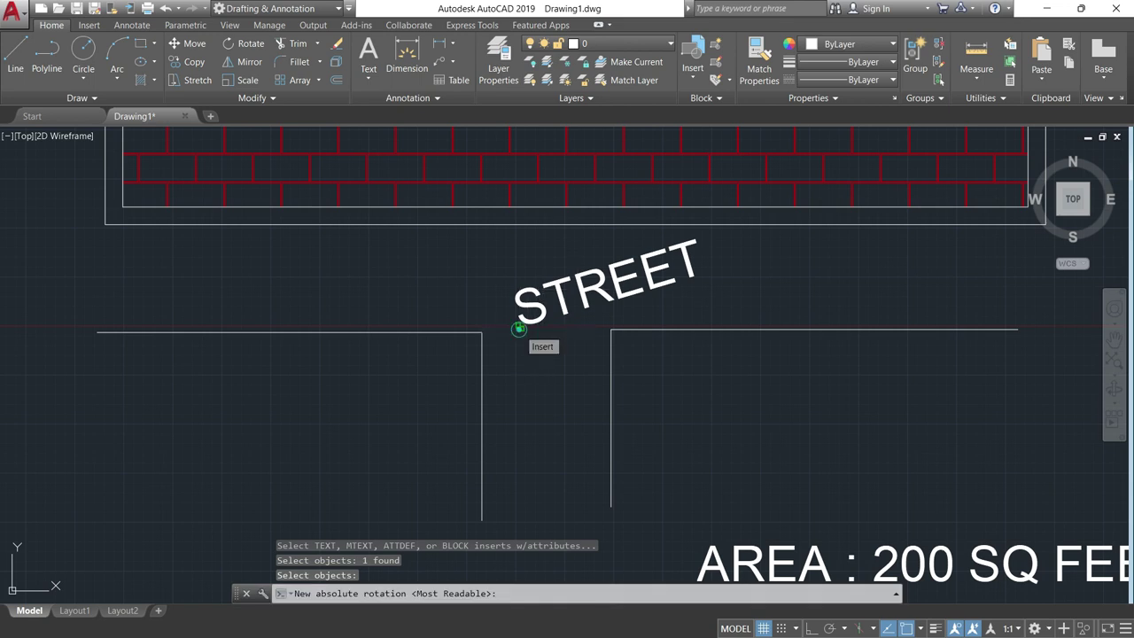
{"action": "left_click", "coordinate": [520, 328]}
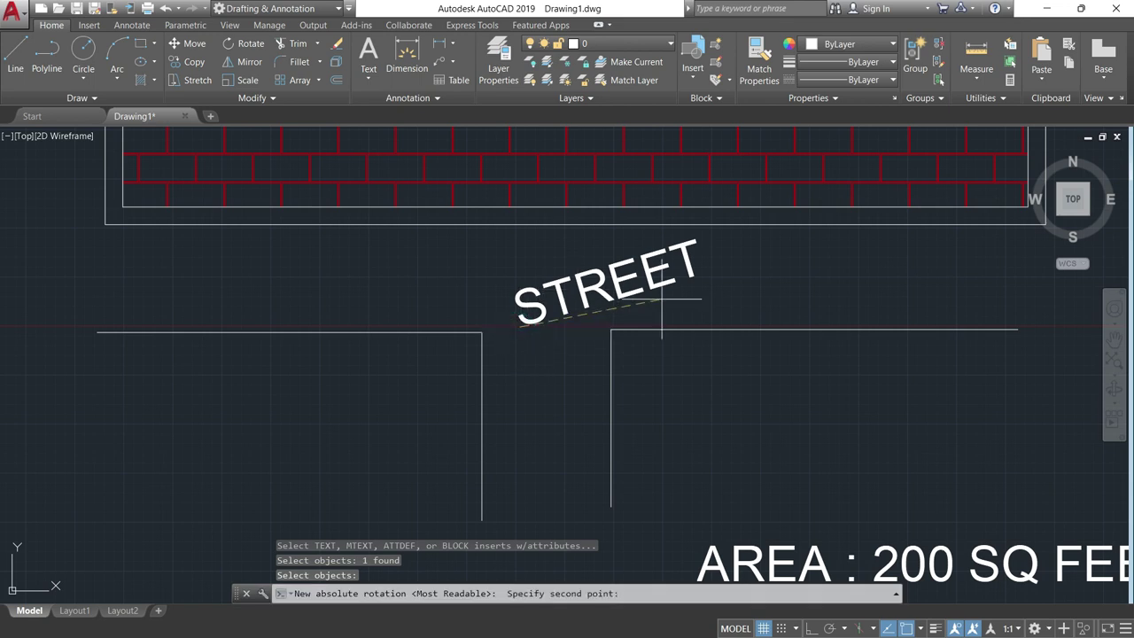
{"action": "left_click", "coordinate": [729, 331]}
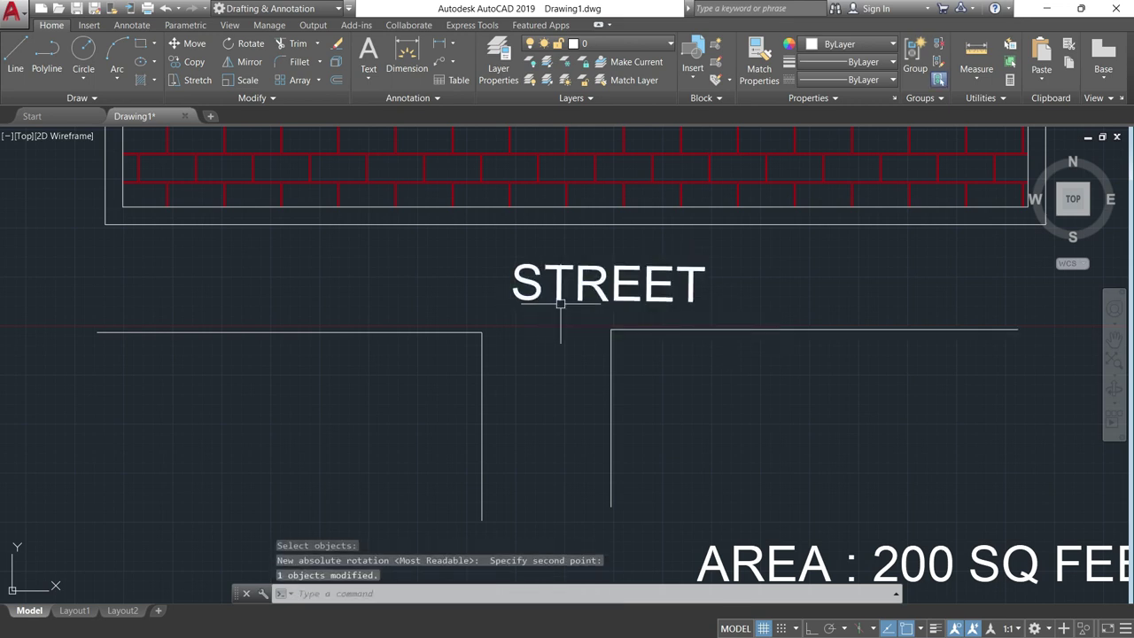
- Run TORIENT again on the STREET text to level its baseline, picking its insertion point and a point just past the word
{"action": "key", "text": "Return"}
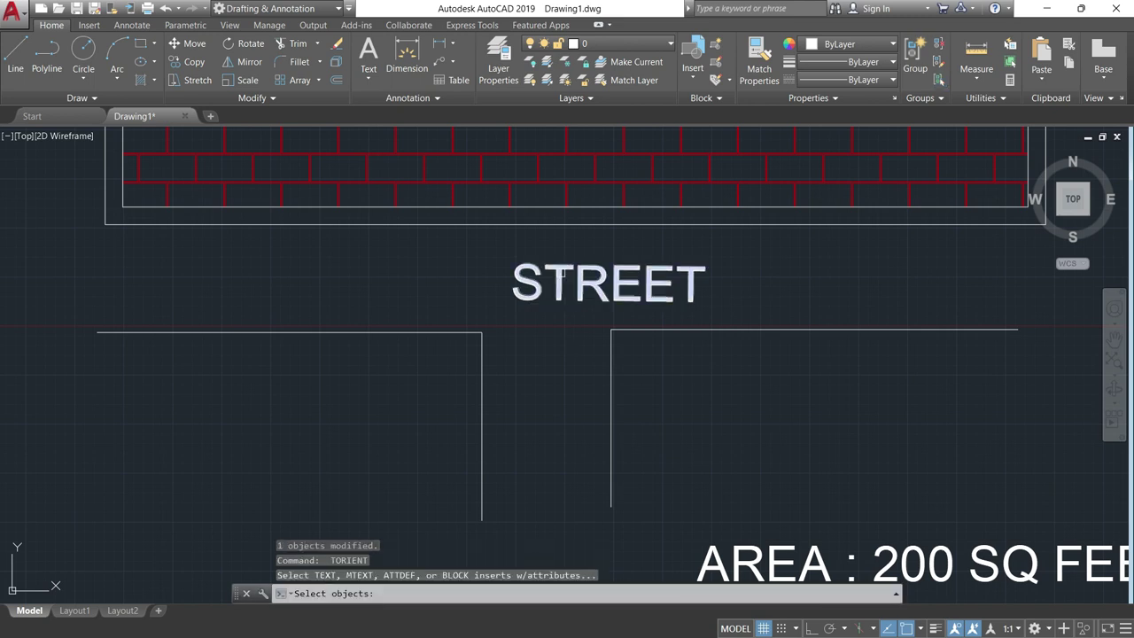
{"action": "left_click", "coordinate": [562, 272]}
{"action": "key", "text": "Return"}
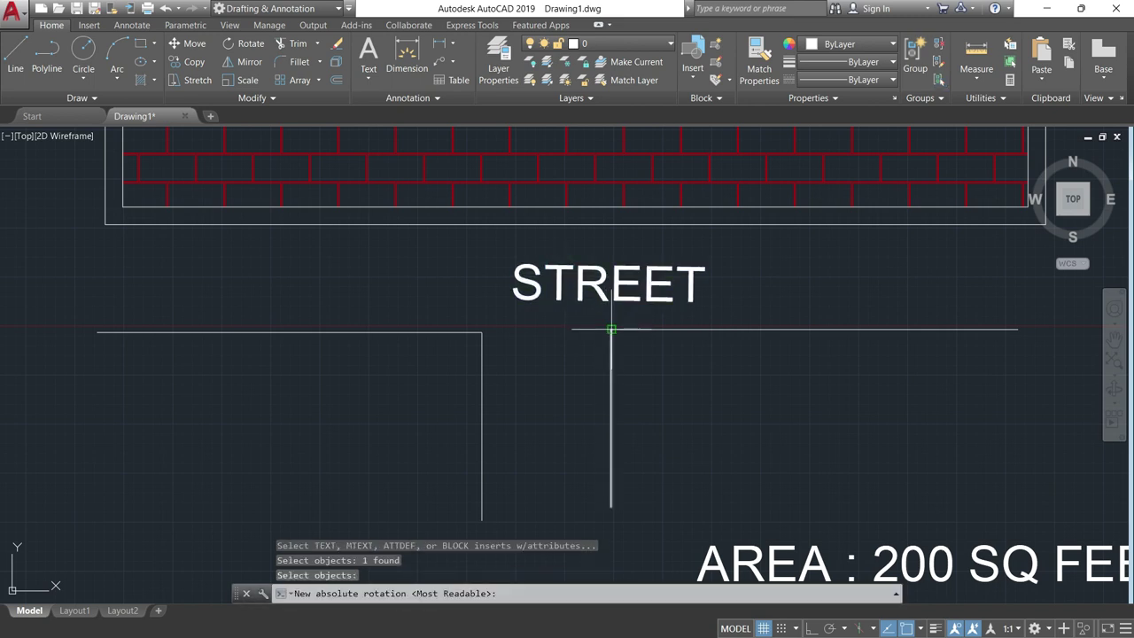
{"action": "left_click", "coordinate": [513, 300]}
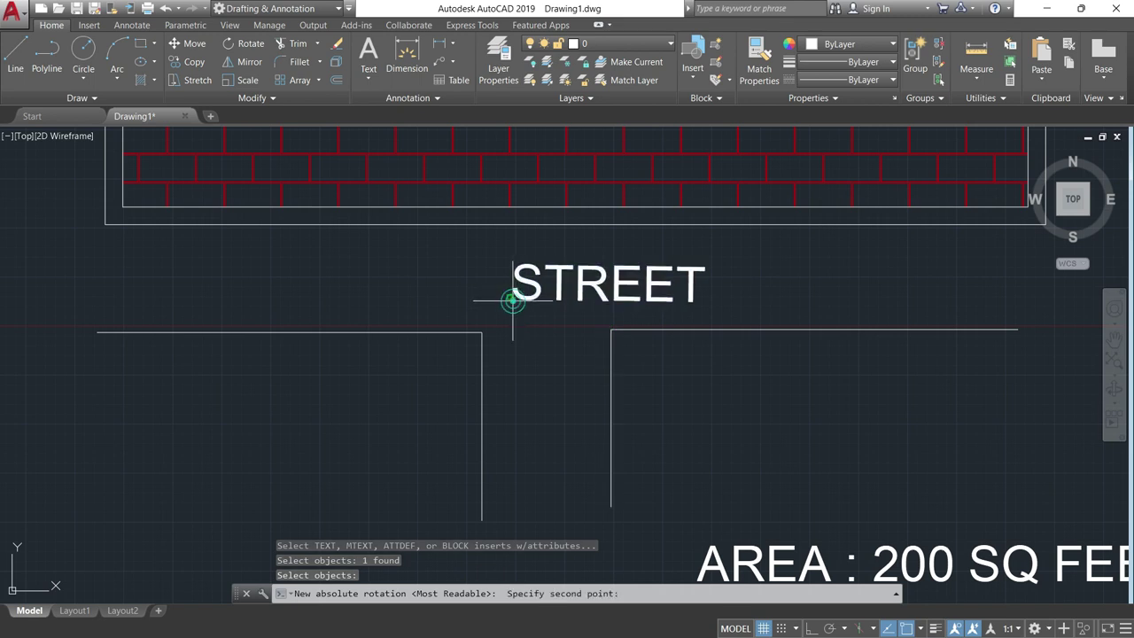
{"action": "left_click", "coordinate": [718, 299]}
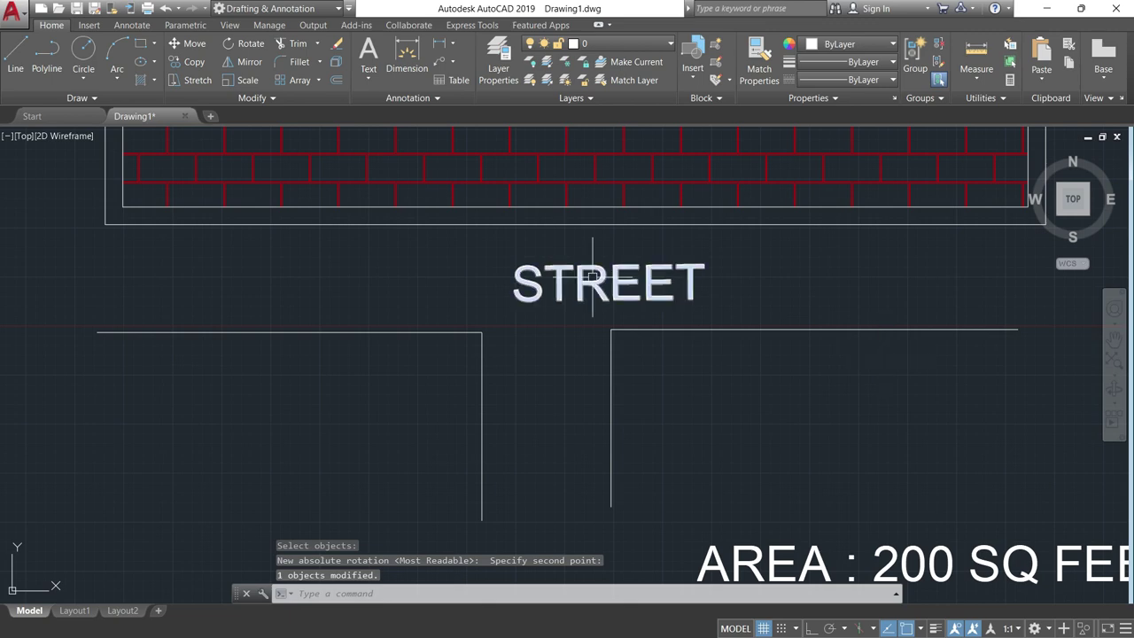
- Mask the AREA 200 SQ. FEET text over the brick hatch using TEXTMASK with type Wipeout and offset factor 0.2, and undo the mask
{"action": "scroll", "coordinate": [595, 312], "scroll_direction": "down", "scroll_amount": 4}
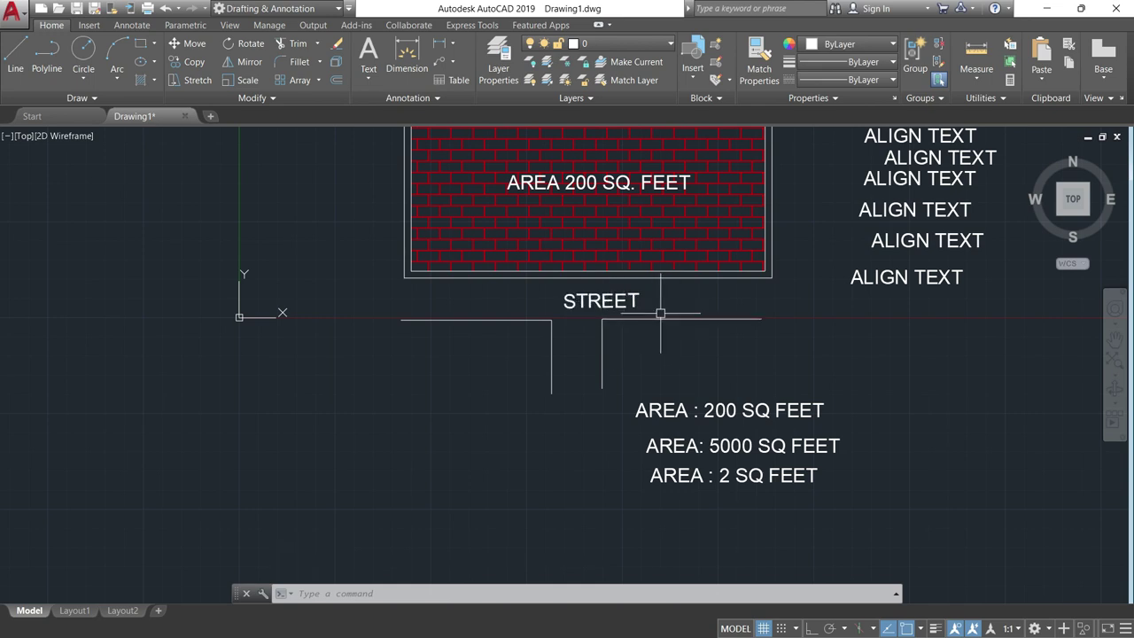
{"action": "mouse_move", "coordinate": [675, 318]}
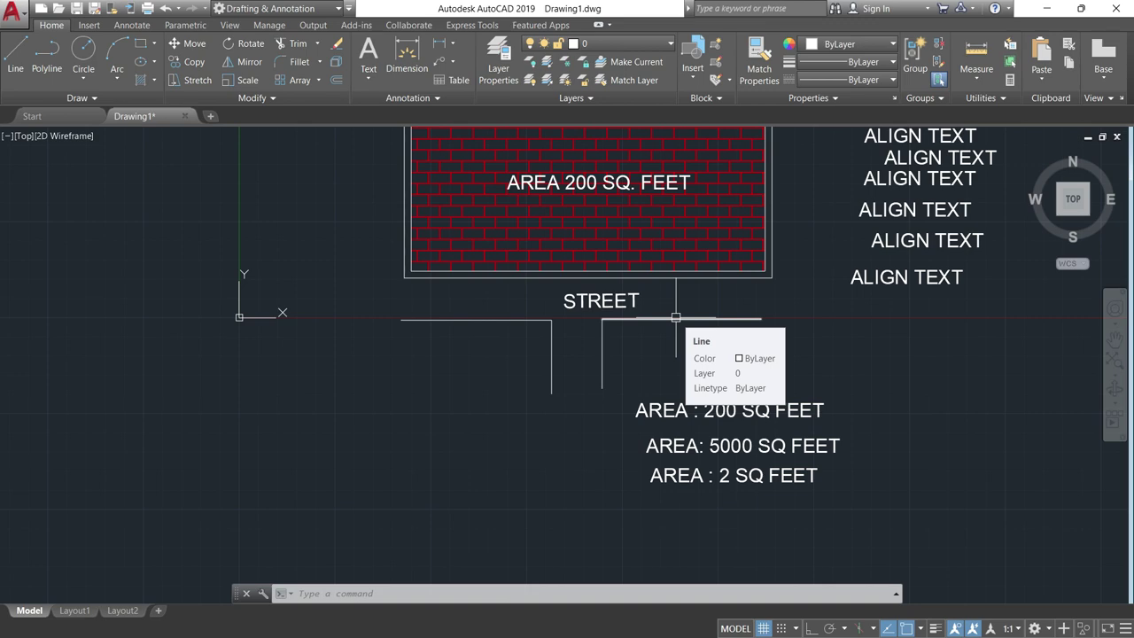
{"action": "scroll", "coordinate": [675, 317], "scroll_direction": "down", "scroll_amount": 4}
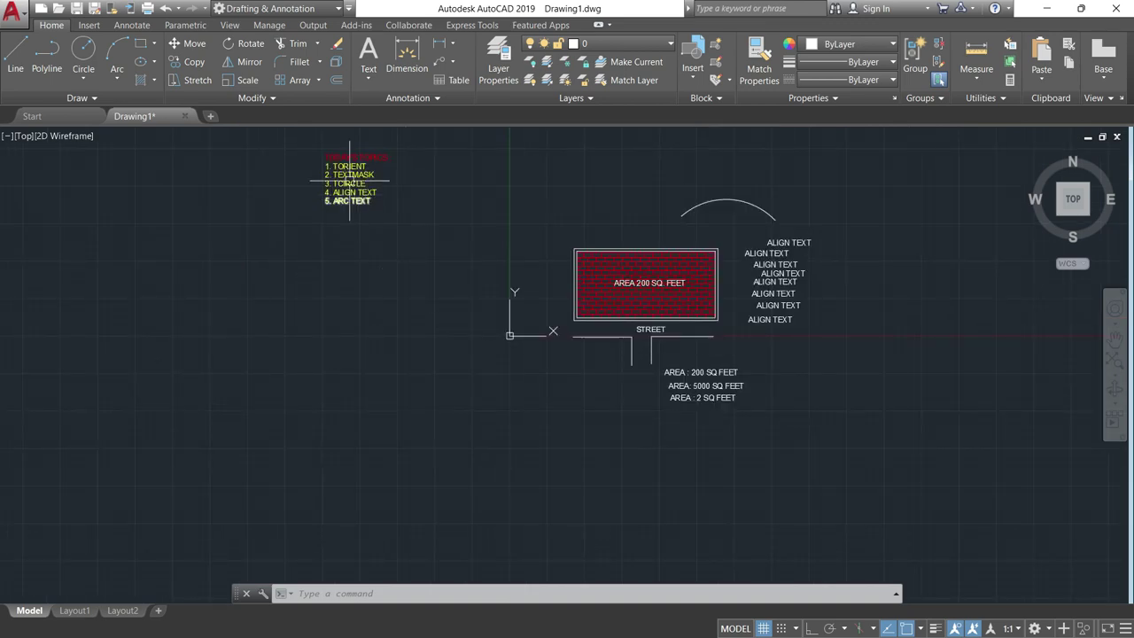
{"action": "scroll", "coordinate": [359, 175], "scroll_direction": "up", "scroll_amount": 2}
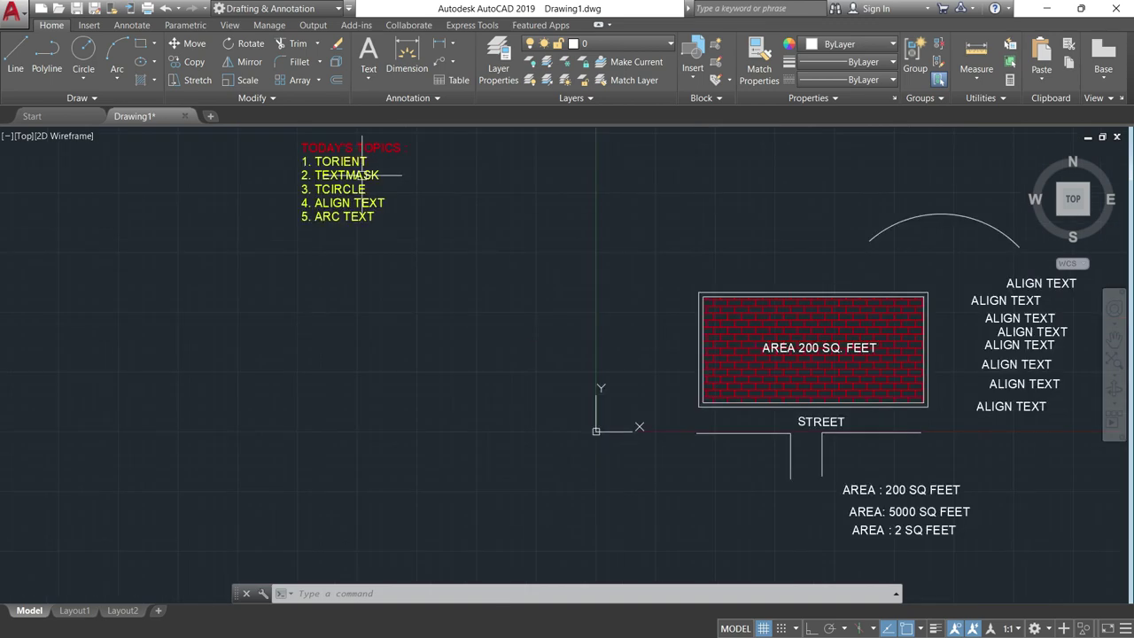
{"action": "middle_click_drag", "start_coordinate": [575, 319], "coordinate": [445, 246]}
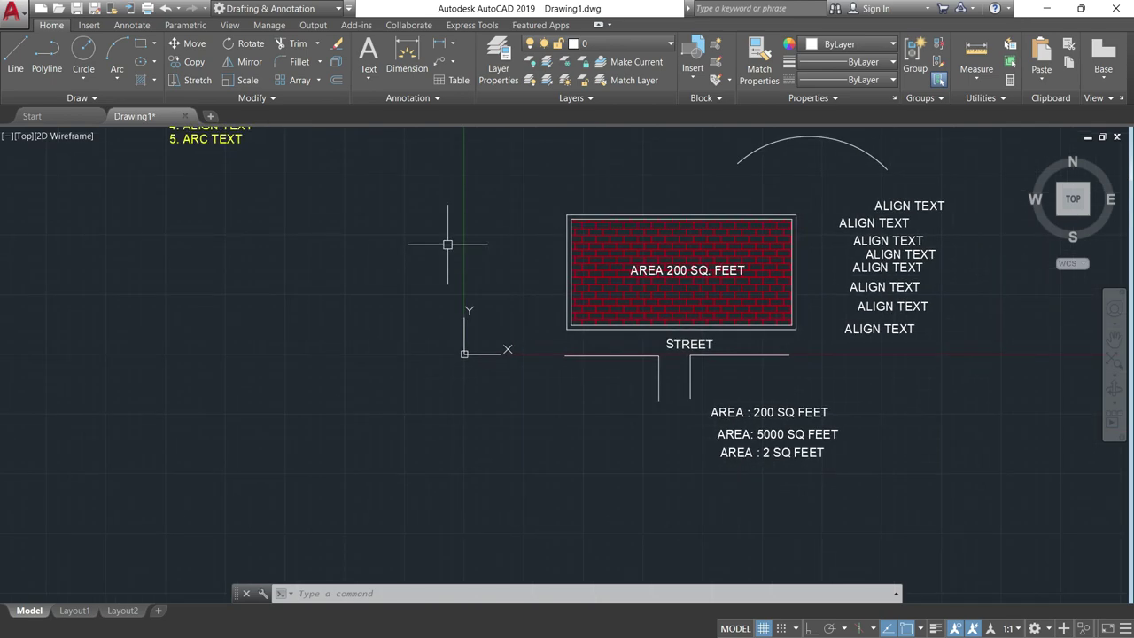
{"action": "scroll", "coordinate": [647, 257], "scroll_direction": "up", "scroll_amount": 4}
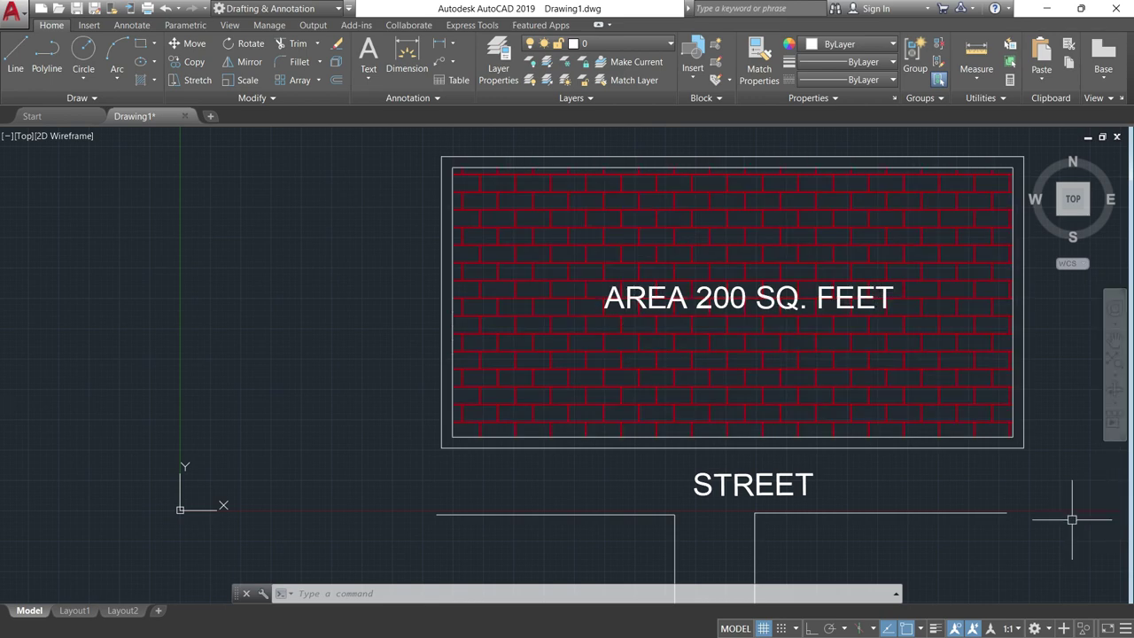
{"action": "type", "text": "MASK"}
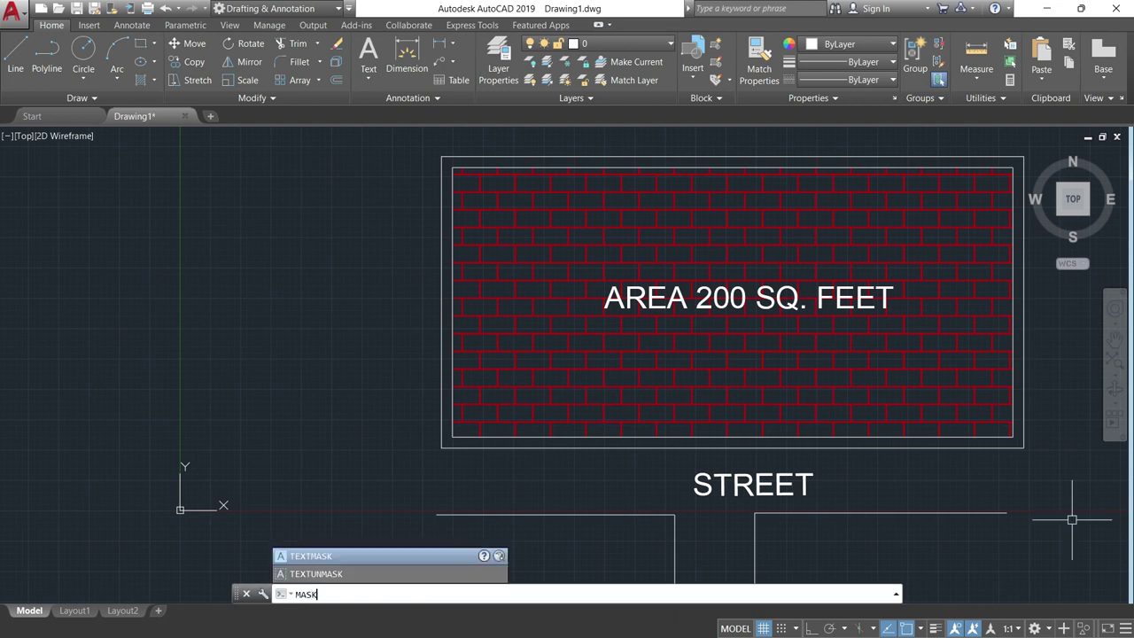
{"action": "key", "text": "Return"}
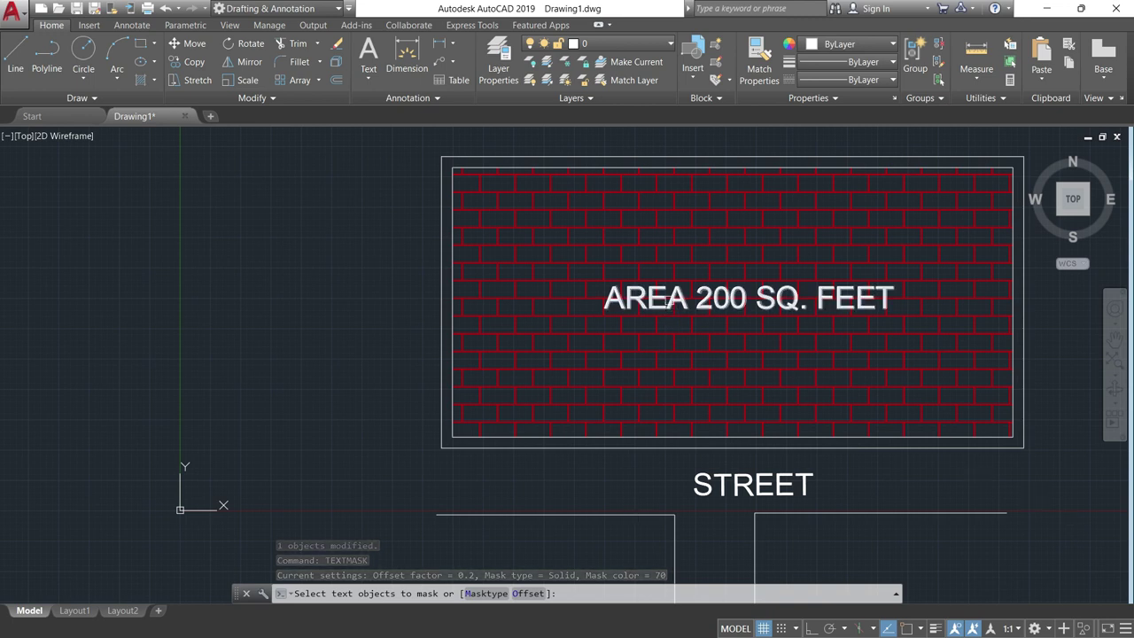
{"action": "left_click", "coordinate": [670, 298]}
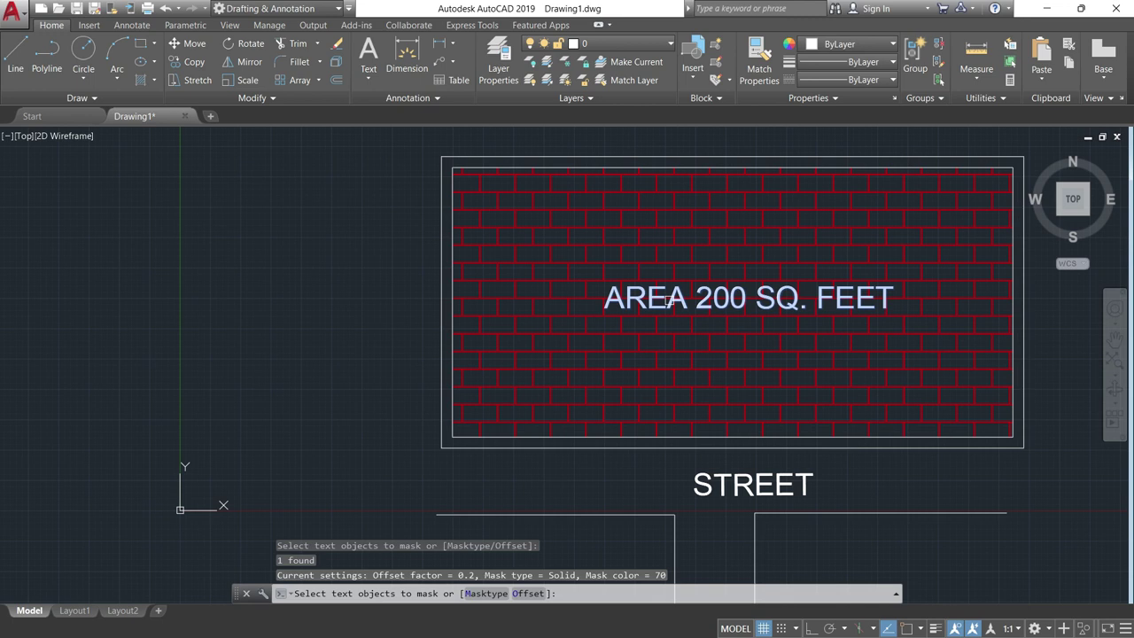
{"action": "left_click", "coordinate": [477, 594]}
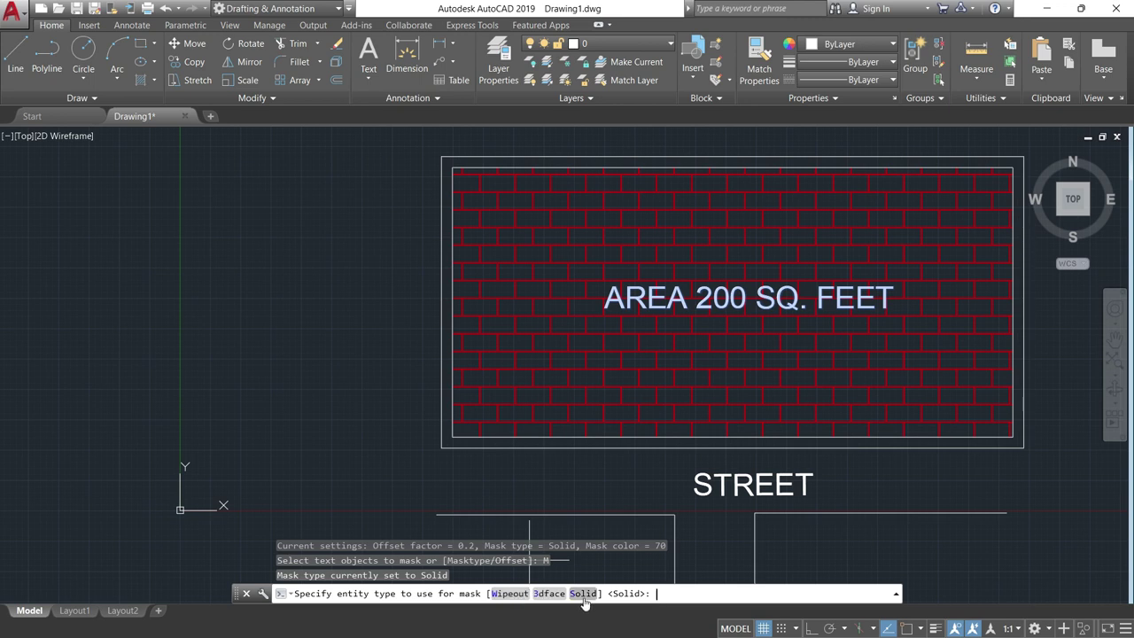
{"action": "left_click", "coordinate": [507, 594]}
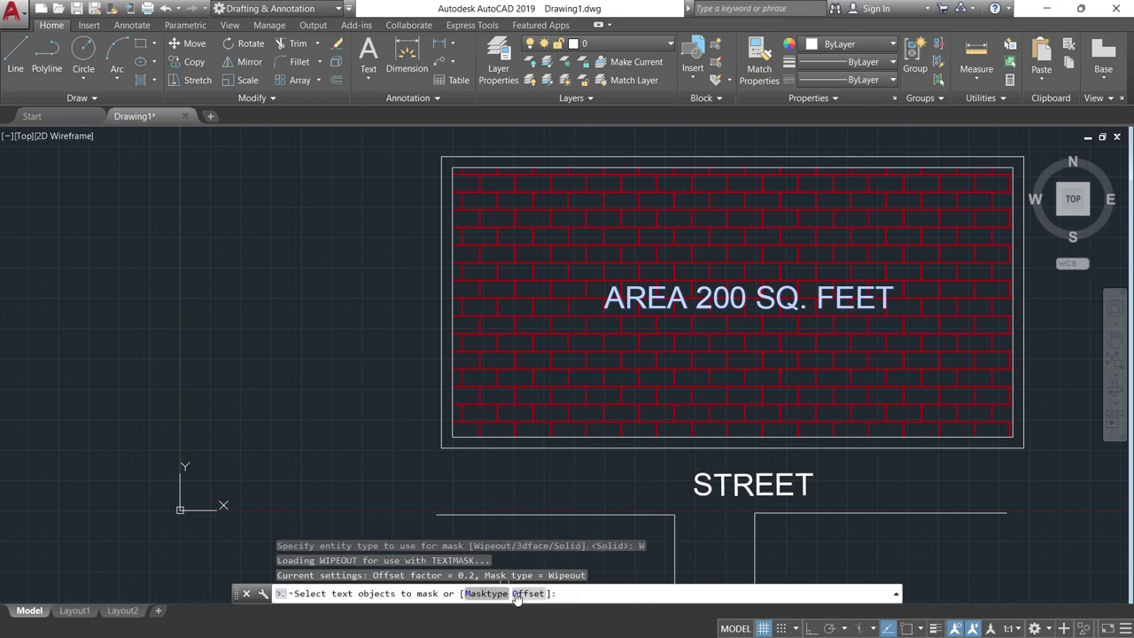
{"action": "left_click", "coordinate": [525, 594]}
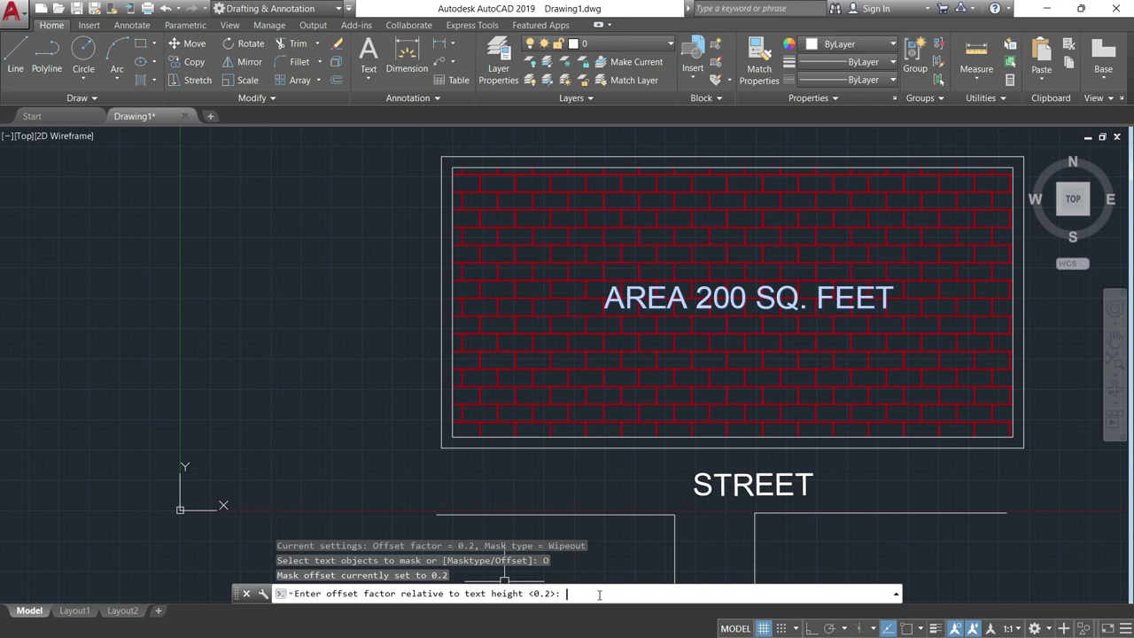
{"action": "key", "text": "Return"}
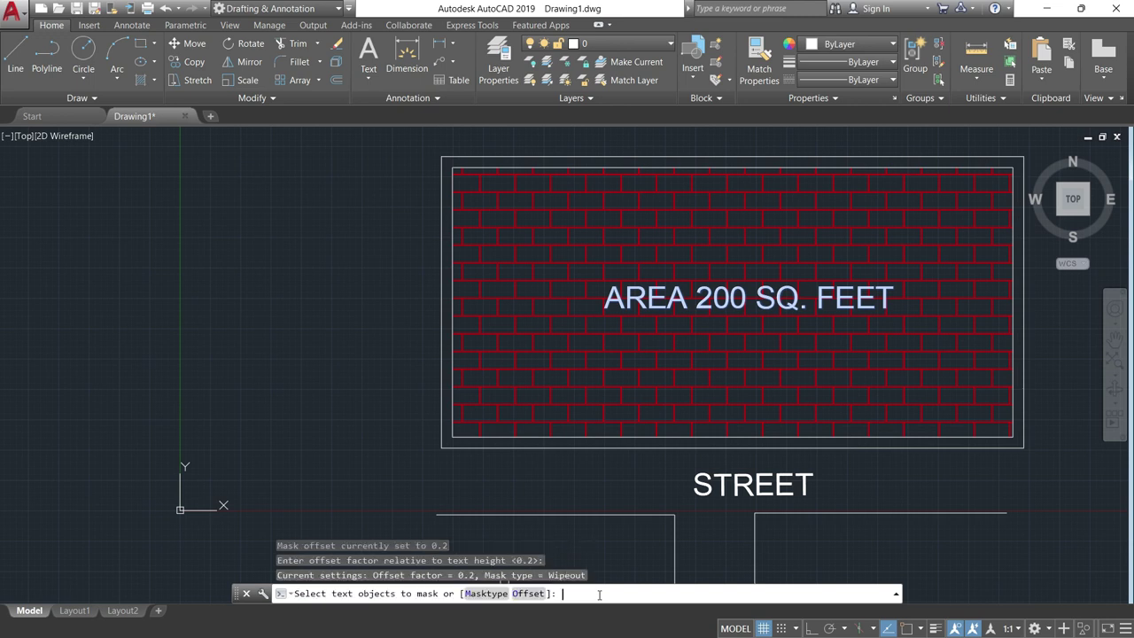
{"action": "left_click", "coordinate": [624, 299]}
{"action": "key", "text": "Return"}
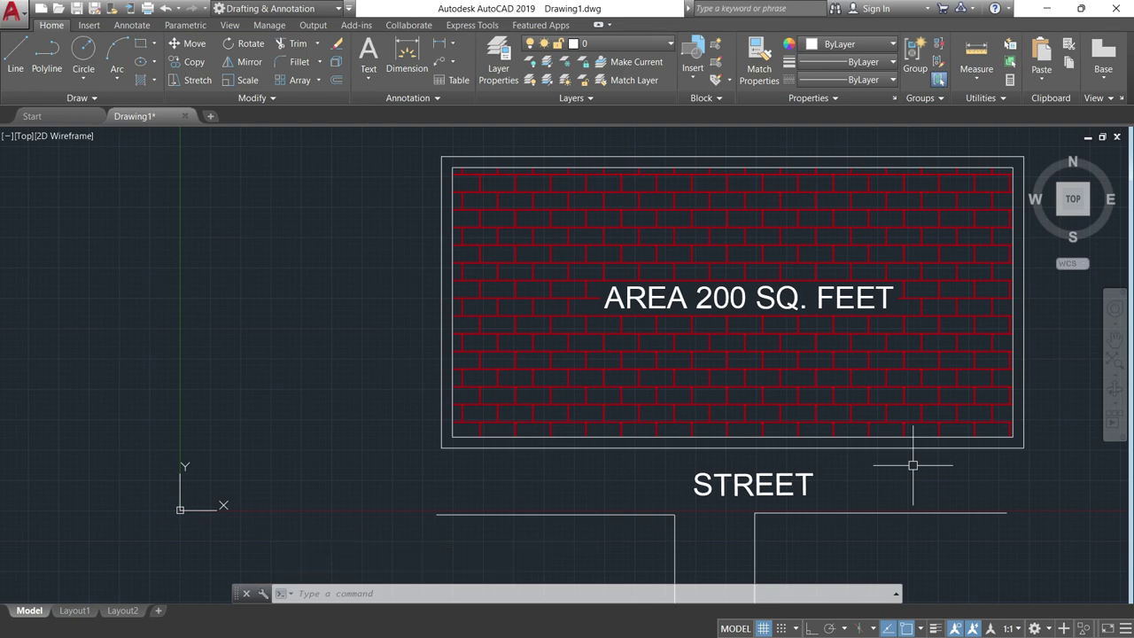
{"action": "key", "text": "ctrl+z"}
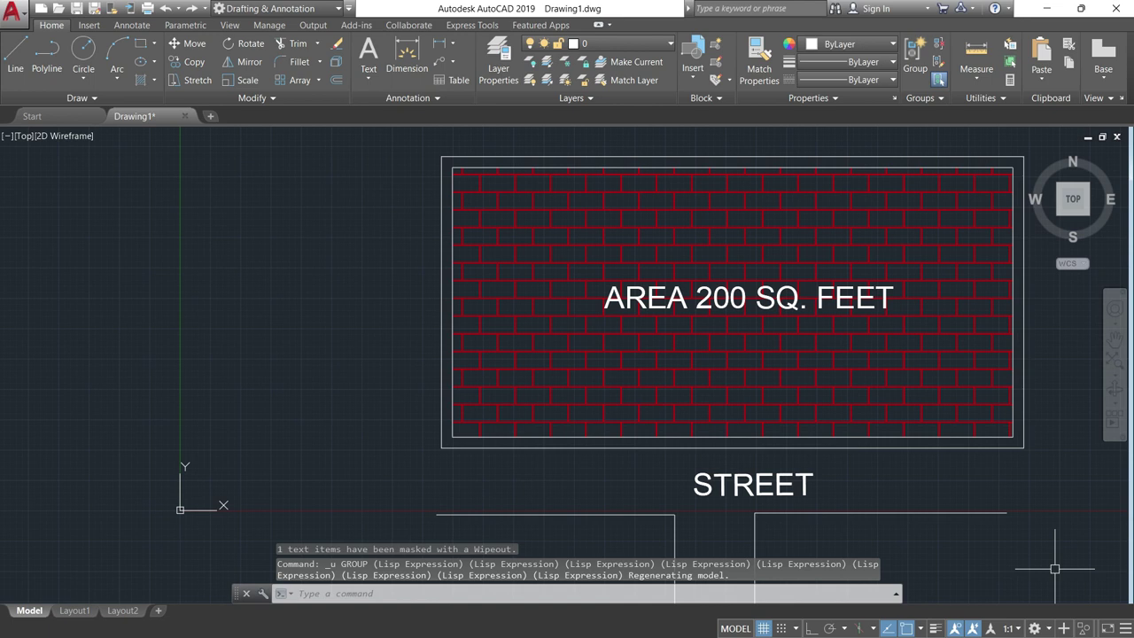
- Mask the AREA 200 SQ. FEET text using TEXTMASK with mask type Solid and color 141
{"action": "type", "text": "textmask"}
{"action": "key", "text": "Return"}
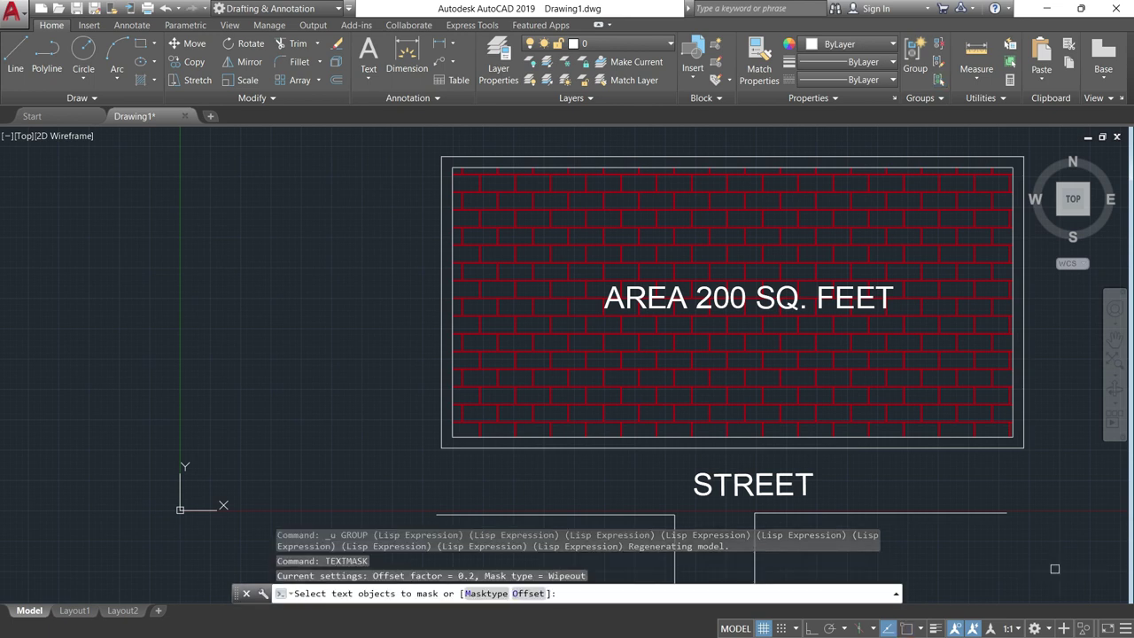
{"action": "left_click", "coordinate": [495, 594]}
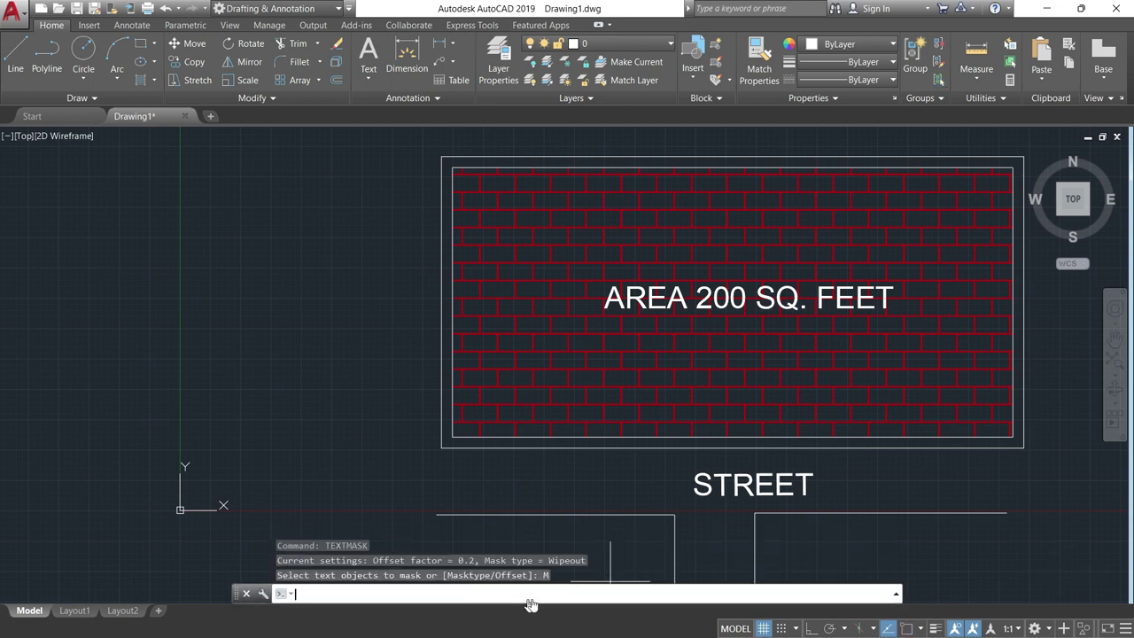
{"action": "left_click", "coordinate": [585, 594]}
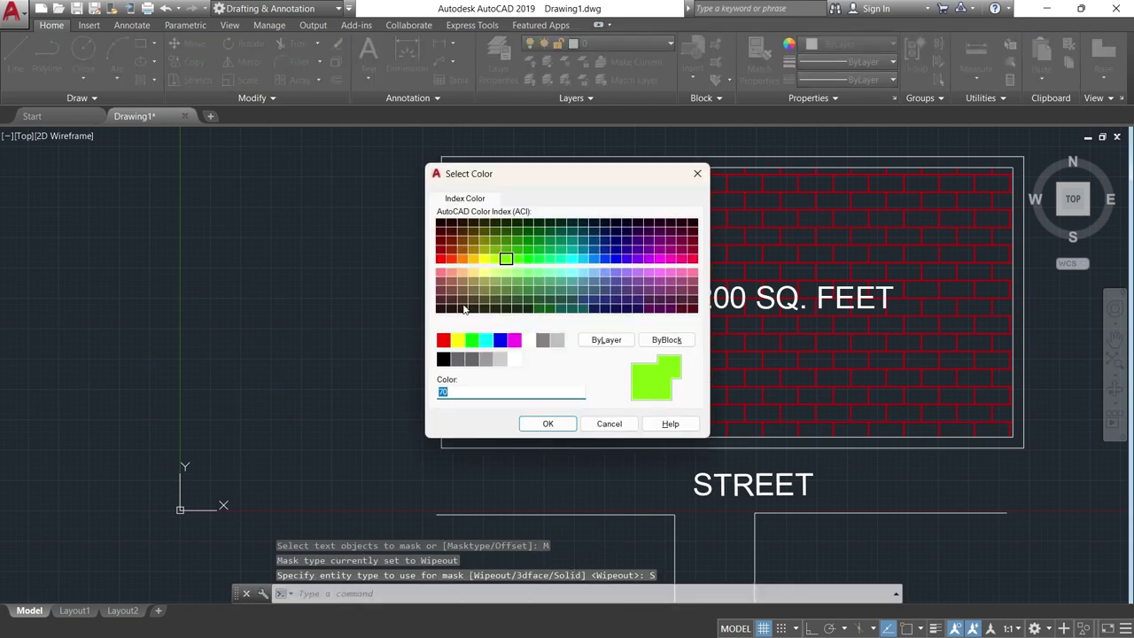
{"action": "left_click", "coordinate": [582, 274]}
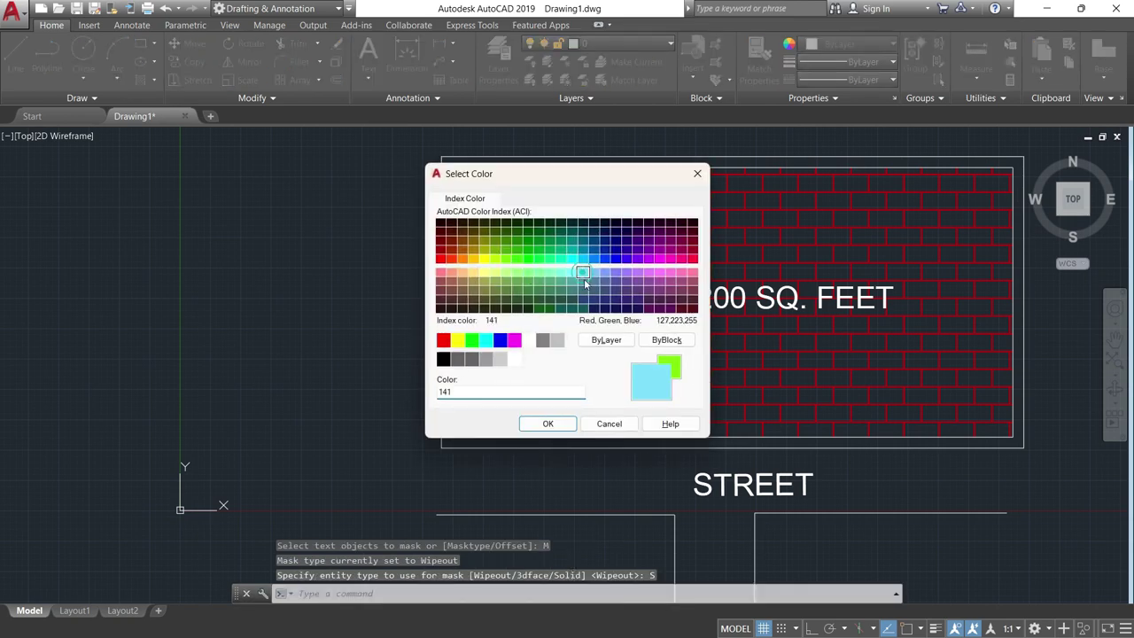
{"action": "left_click", "coordinate": [549, 422]}
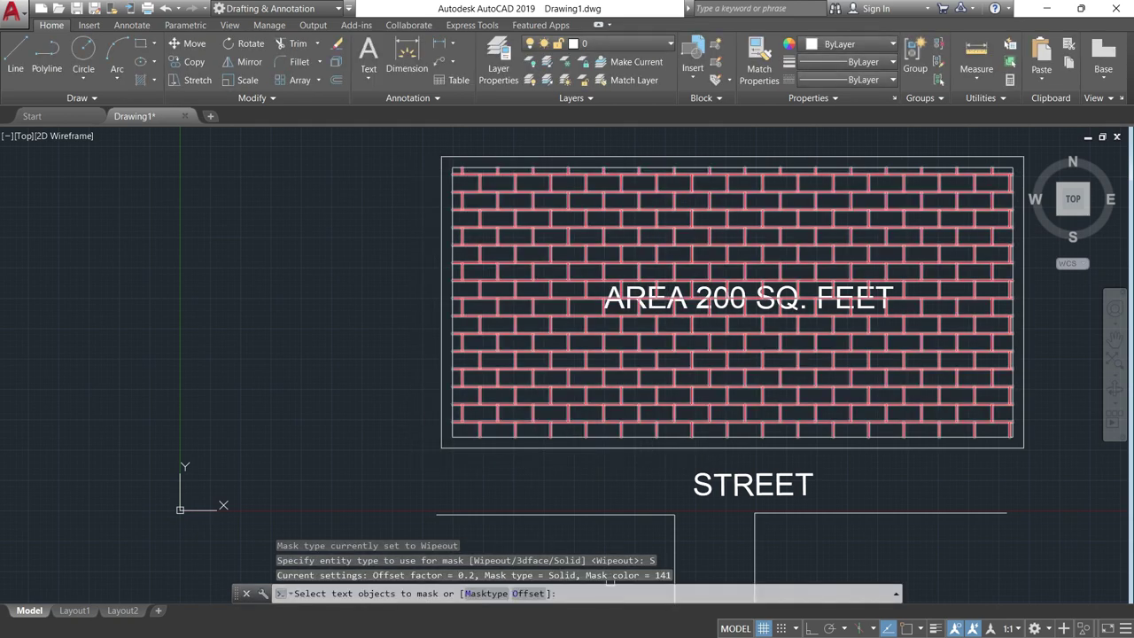
{"action": "left_click", "coordinate": [638, 303]}
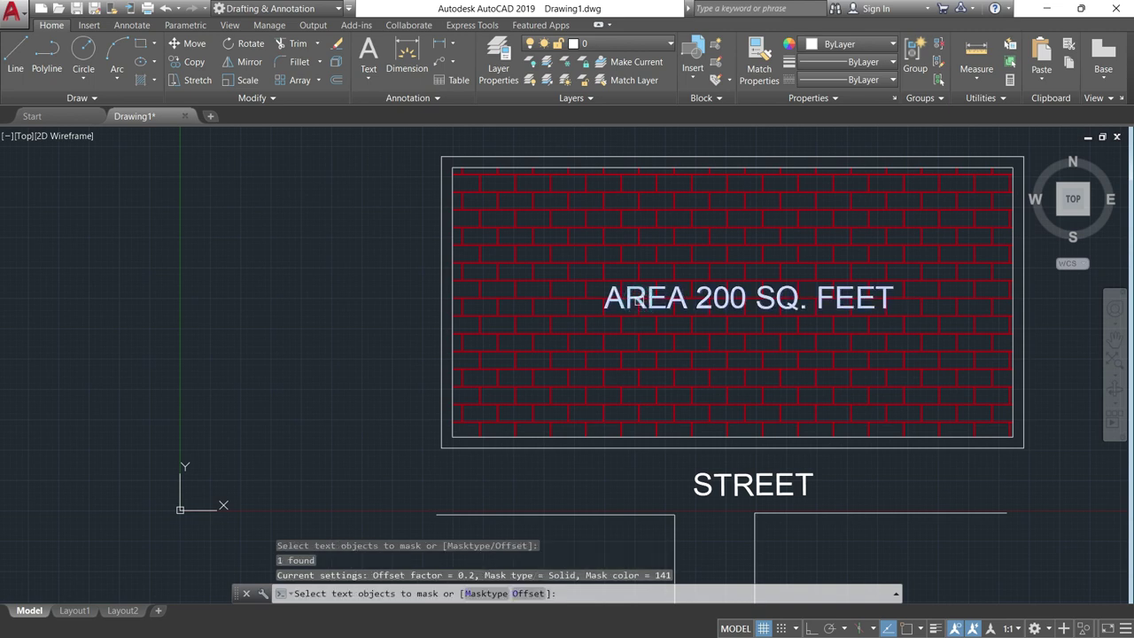
{"action": "key", "text": "Return"}
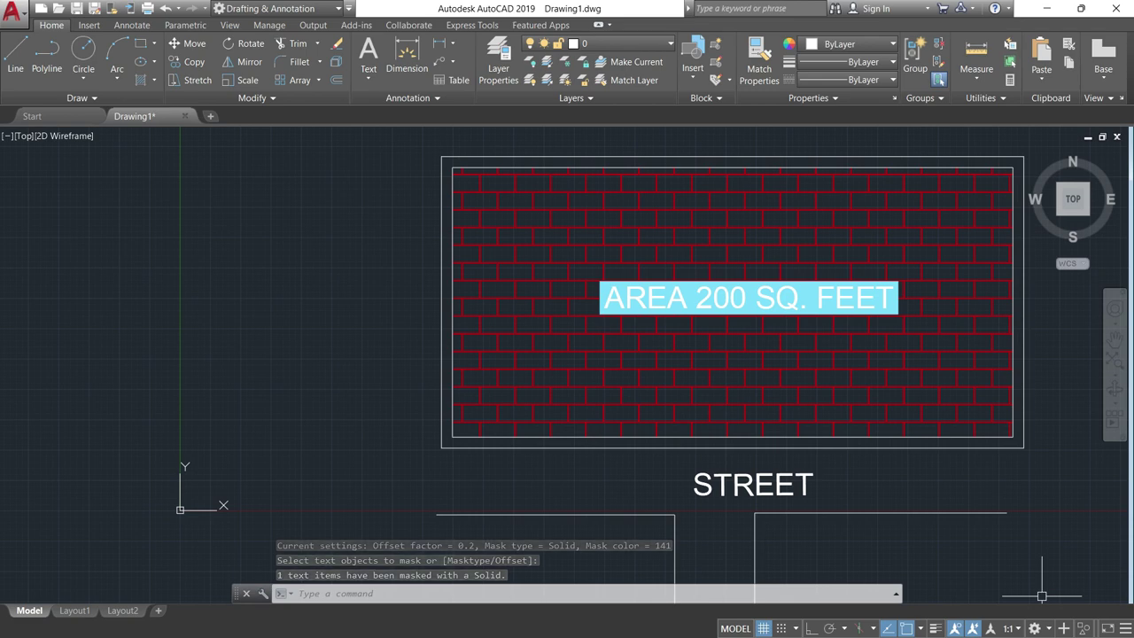
- Enclose the three AREA texts below the STREET text using TCIRCLE with offset factor 0.4, Rectangles and Variable size
{"action": "scroll", "coordinate": [1042, 596], "scroll_direction": "down", "scroll_amount": 3}
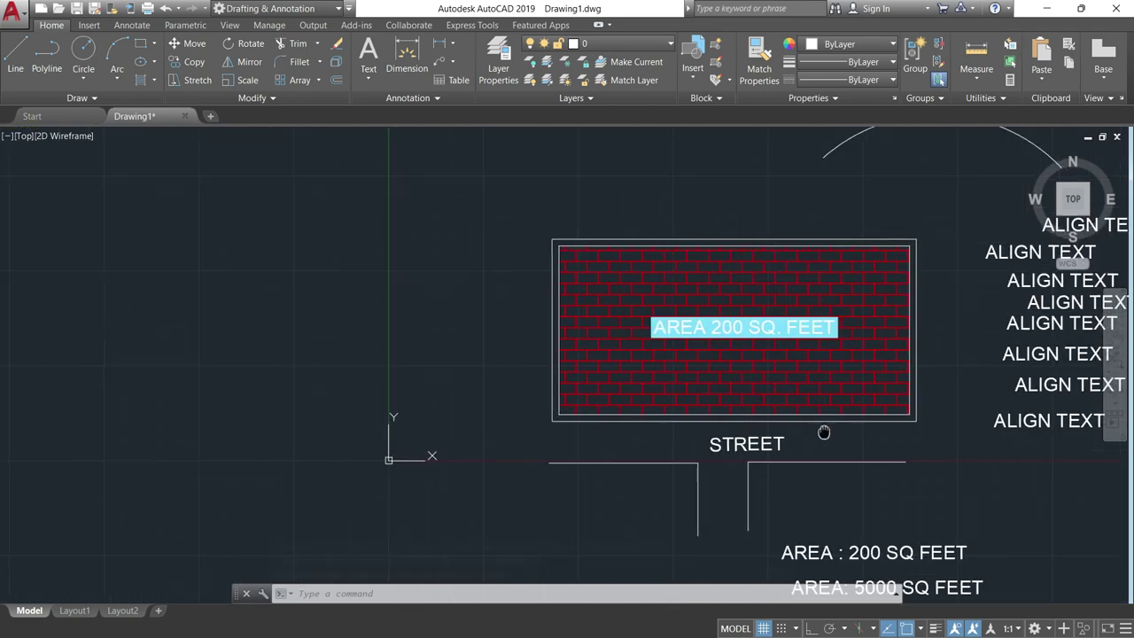
{"action": "scroll", "coordinate": [823, 430], "scroll_direction": "up", "scroll_amount": 1}
{"action": "scroll", "coordinate": [706, 413], "scroll_direction": "down", "scroll_amount": 2}
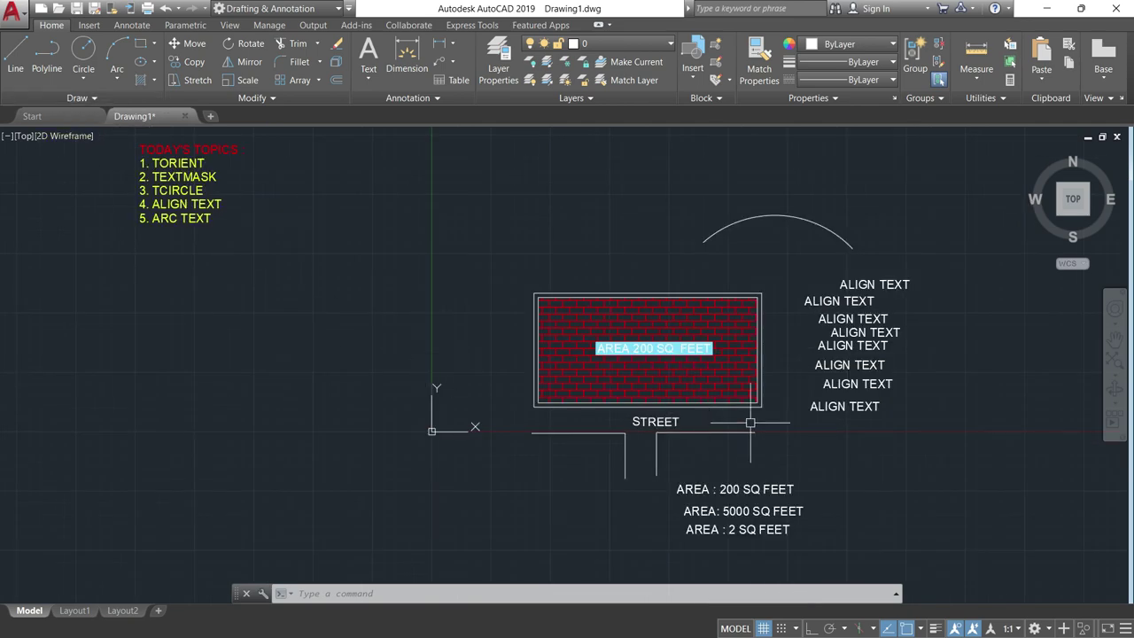
{"action": "middle_click_drag", "start_coordinate": [752, 420], "coordinate": [697, 309]}
{"action": "scroll", "coordinate": [696, 309], "scroll_direction": "up", "scroll_amount": 4}
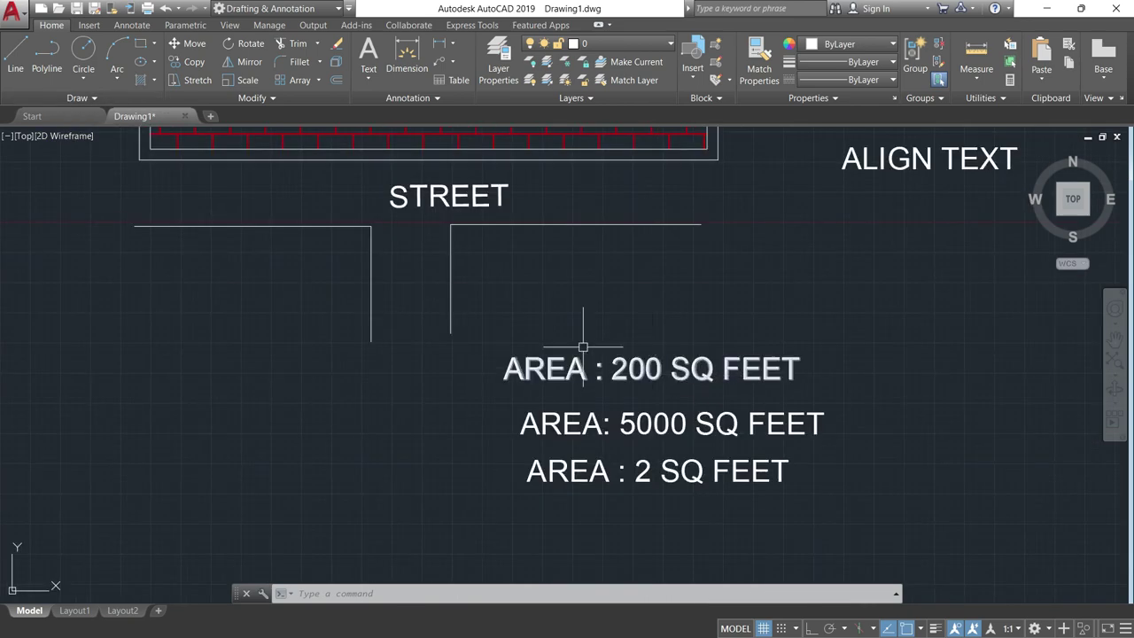
{"action": "middle_click_drag", "start_coordinate": [582, 346], "coordinate": [594, 311]}
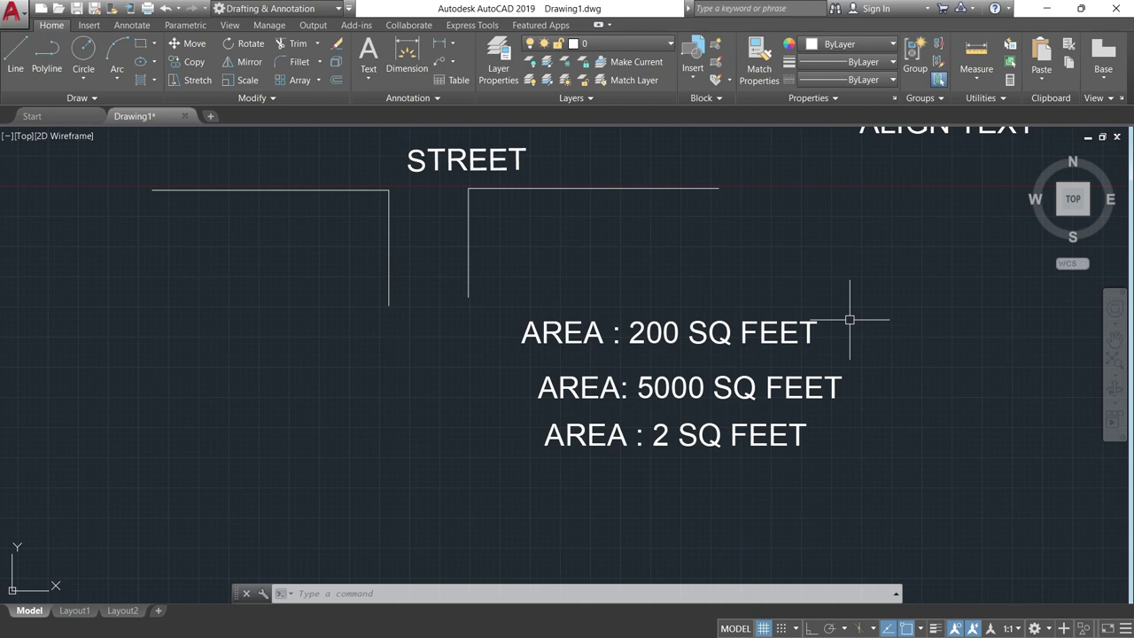
{"action": "type", "text": "TEXTALIGN"}
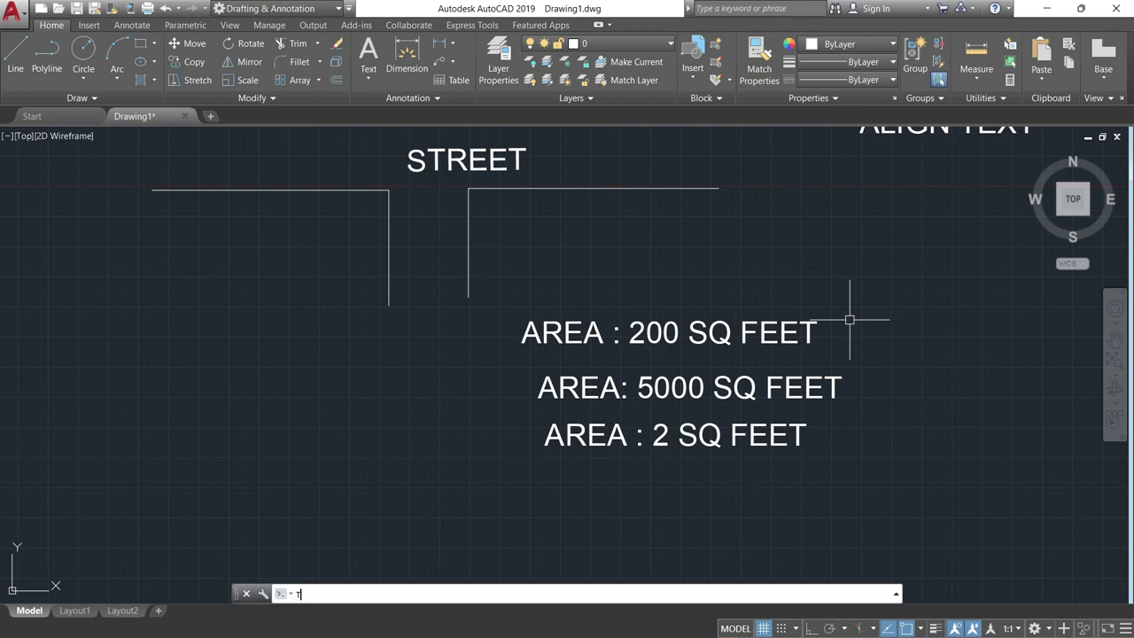
{"action": "key", "text": "Return"}
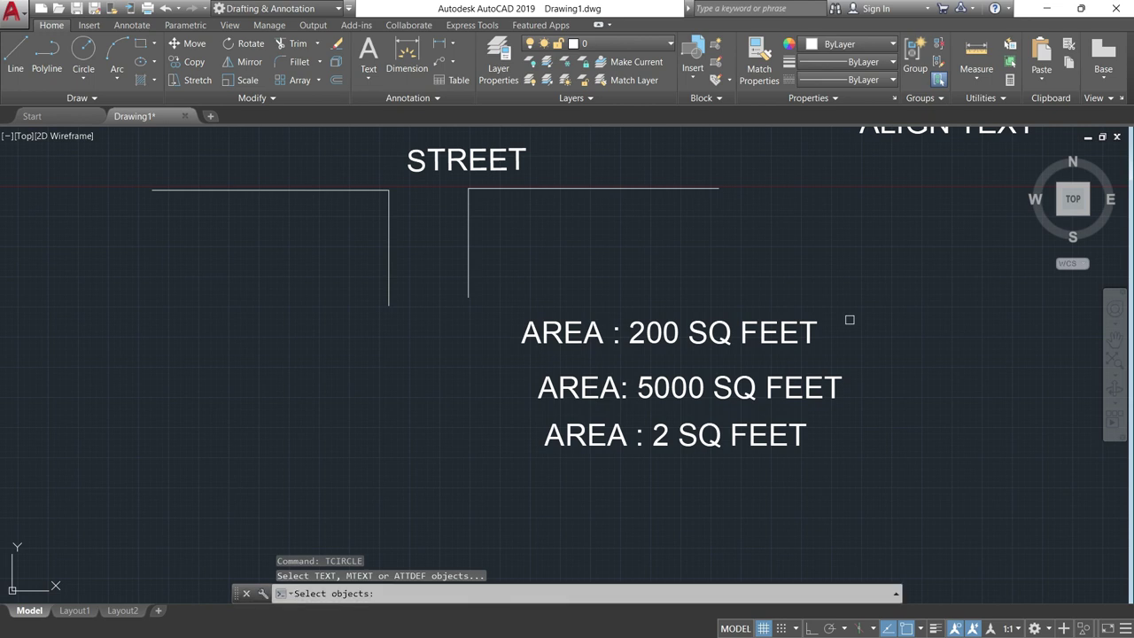
{"action": "left_click", "coordinate": [838, 493]}
{"action": "left_click", "coordinate": [612, 296]}
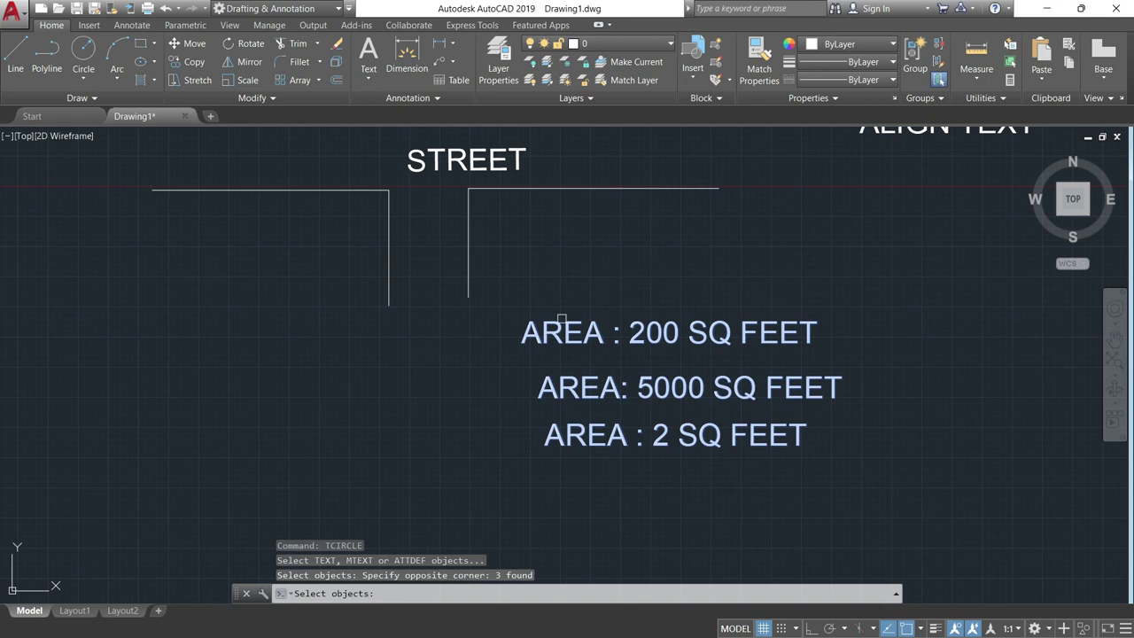
{"action": "key", "text": "Return"}
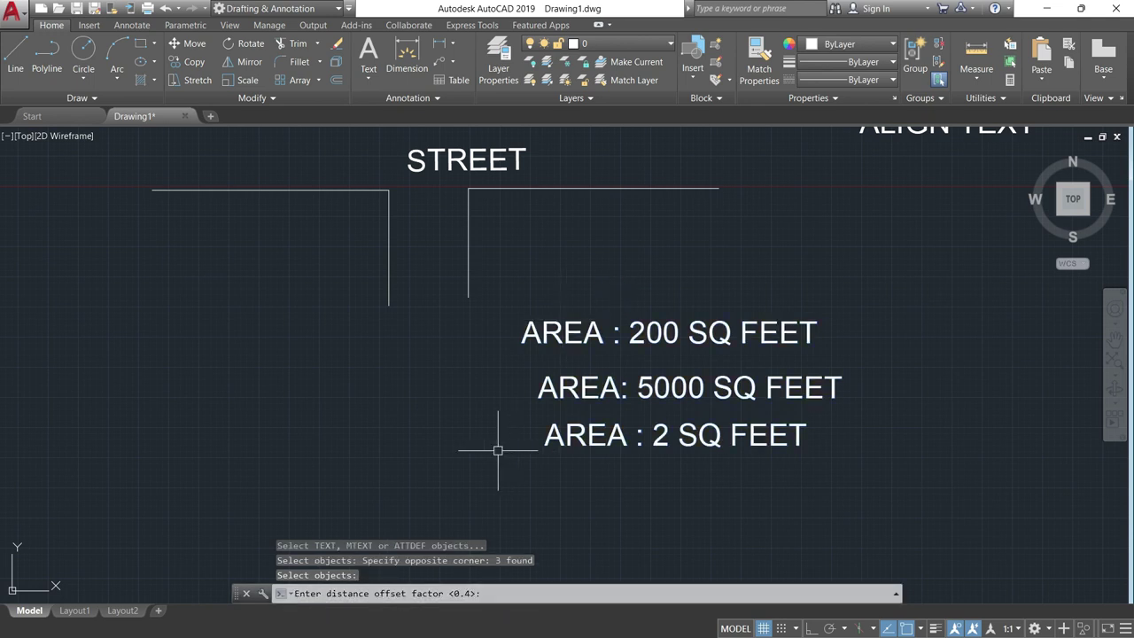
{"action": "scroll", "coordinate": [496, 435], "scroll_direction": "down", "scroll_amount": 2}
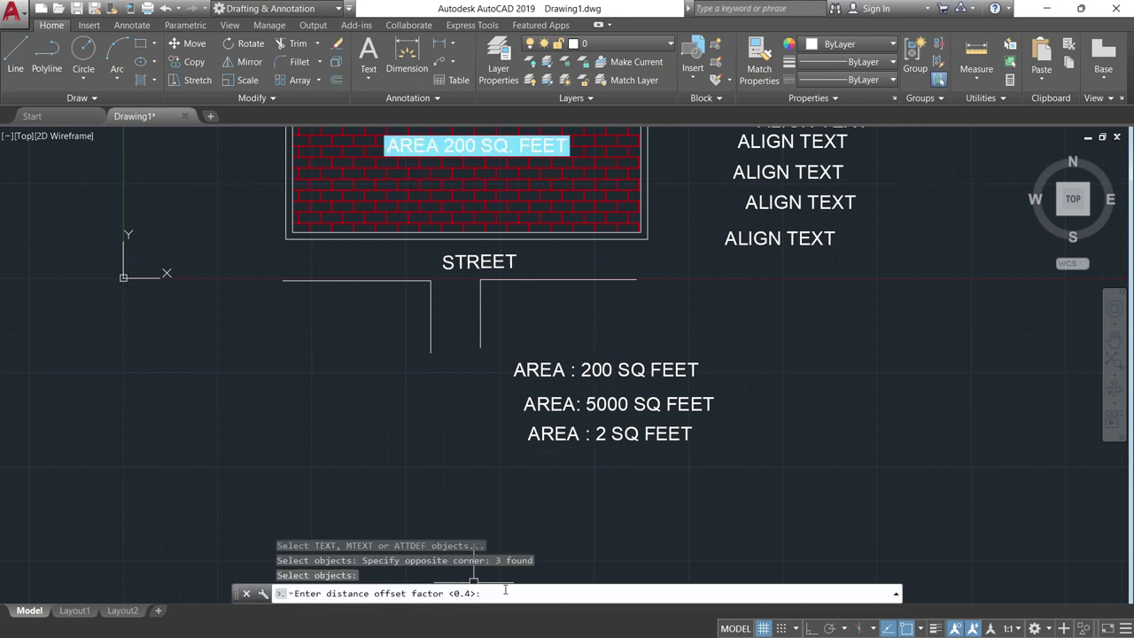
{"action": "key", "text": "Return"}
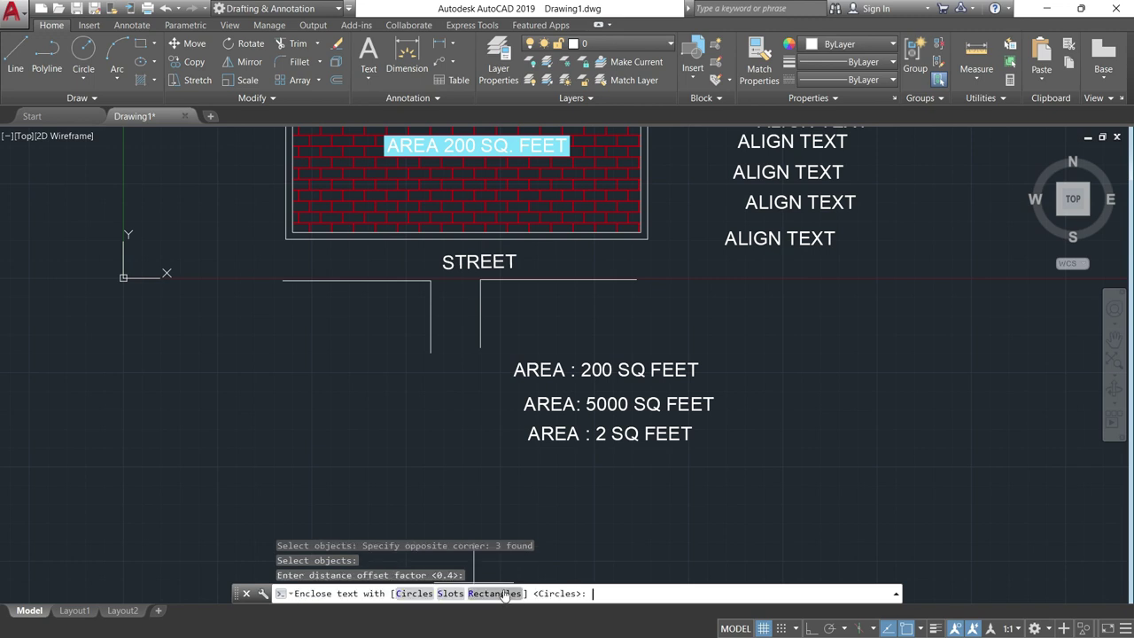
{"action": "left_click", "coordinate": [493, 594]}
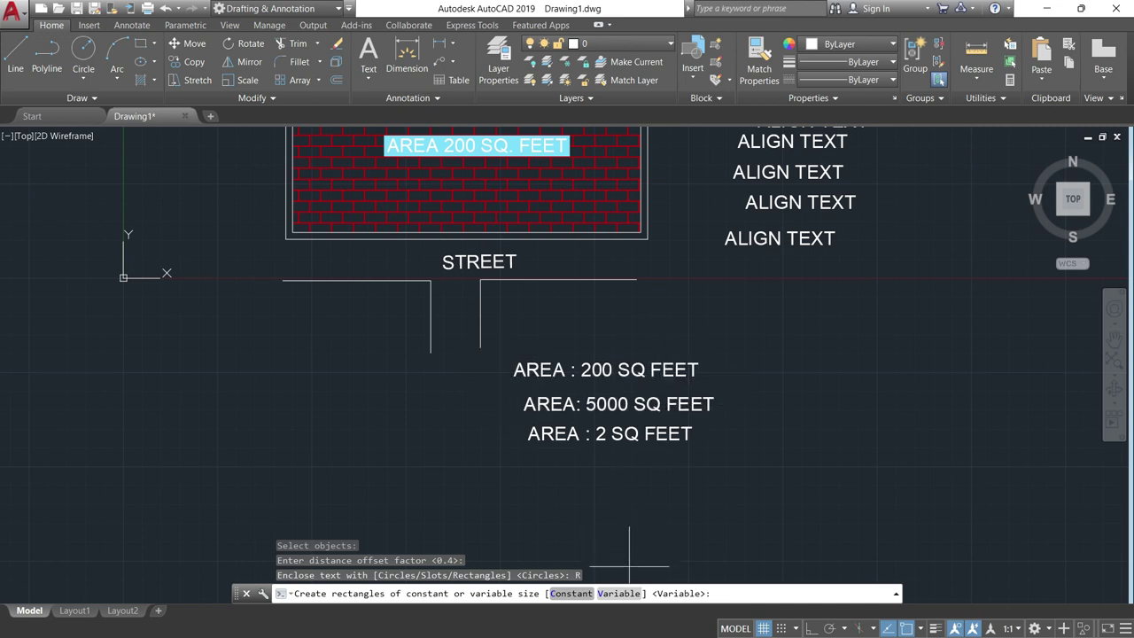
{"action": "left_click", "coordinate": [620, 593]}
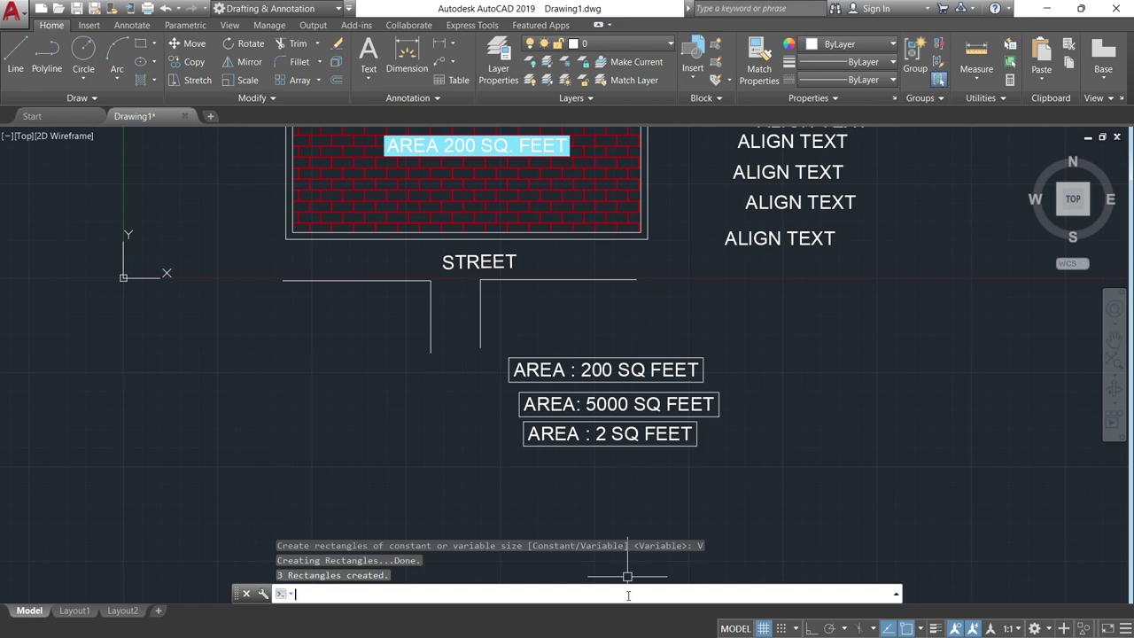
- Examine the framed AREA texts, the list of topics and the uneven column of ALIGN TEXT entries
{"action": "scroll", "coordinate": [476, 396], "scroll_direction": "down", "scroll_amount": 2}
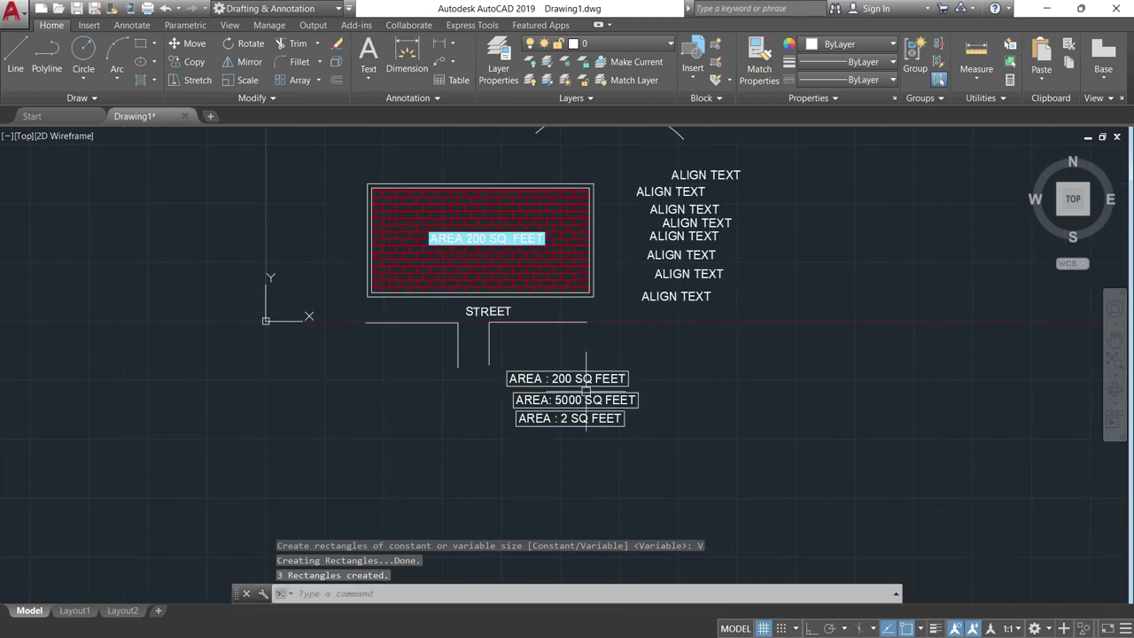
{"action": "scroll", "coordinate": [545, 387], "scroll_direction": "up", "scroll_amount": 2}
{"action": "scroll", "coordinate": [592, 390], "scroll_direction": "up", "scroll_amount": 2}
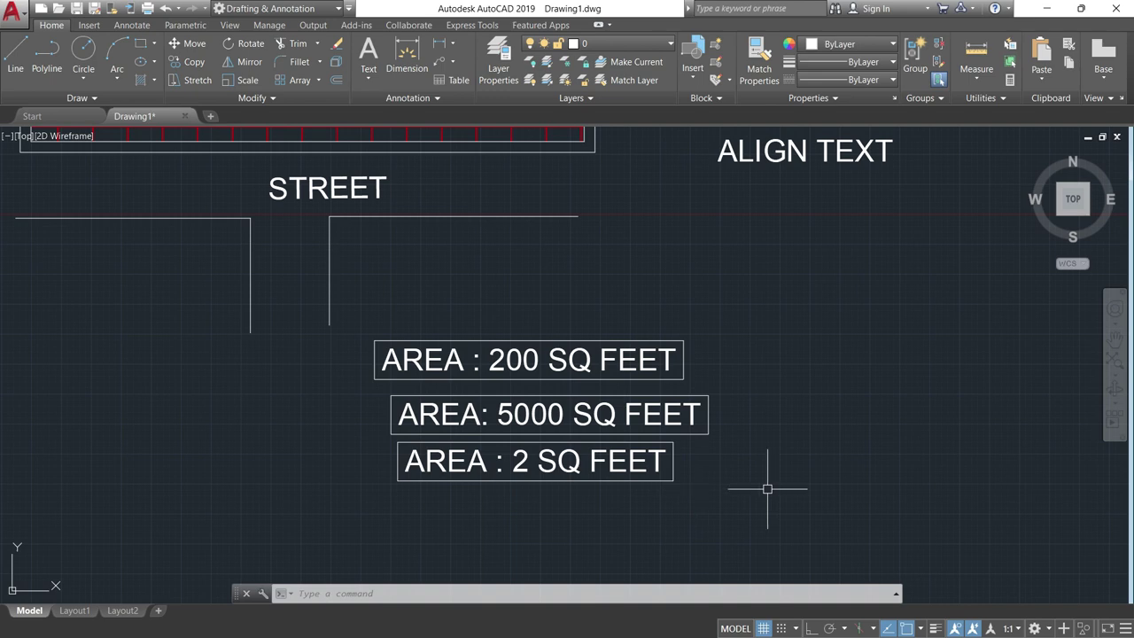
{"action": "scroll", "coordinate": [767, 489], "scroll_direction": "down", "scroll_amount": 5}
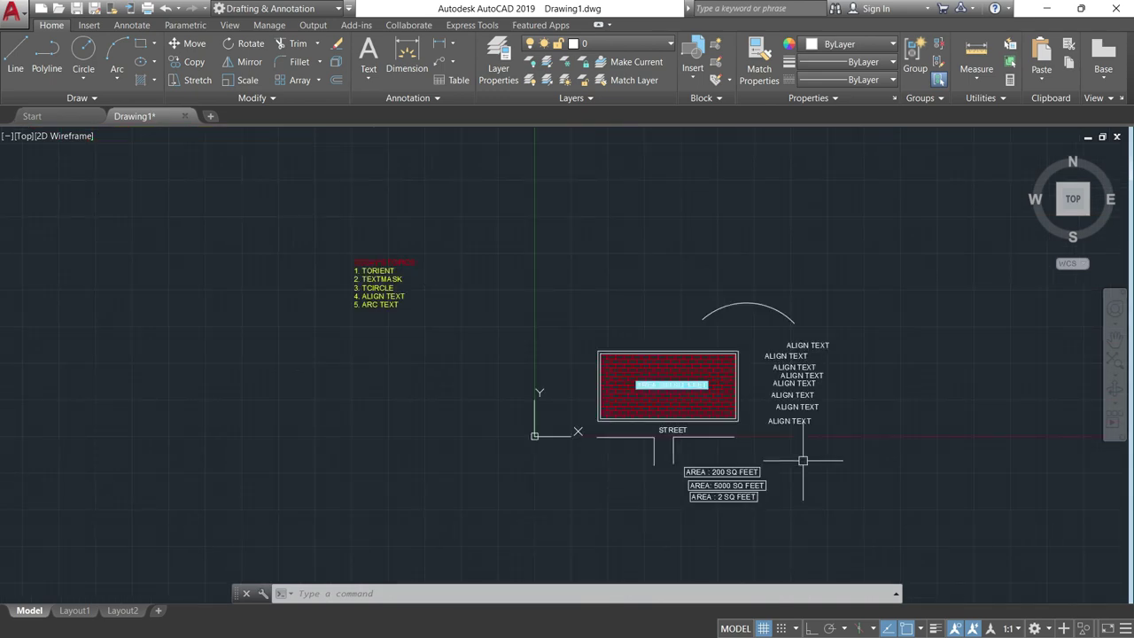
{"action": "scroll", "coordinate": [413, 280], "scroll_direction": "up", "scroll_amount": 3}
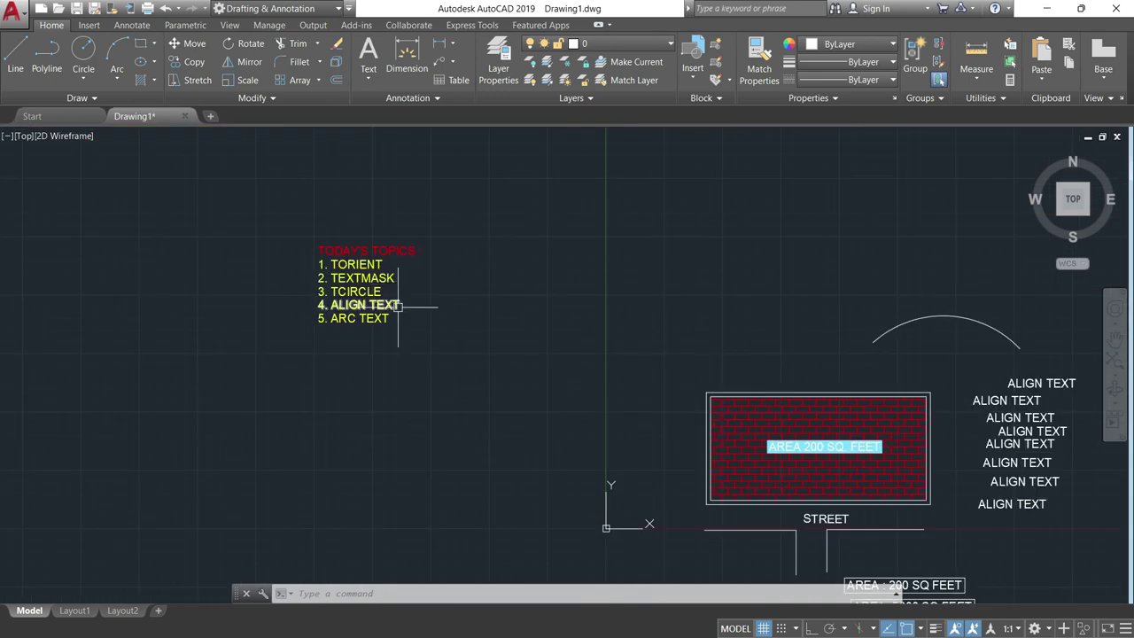
{"action": "scroll", "coordinate": [399, 306], "scroll_direction": "down", "scroll_amount": 4}
{"action": "scroll", "coordinate": [665, 376], "scroll_direction": "up", "scroll_amount": 4}
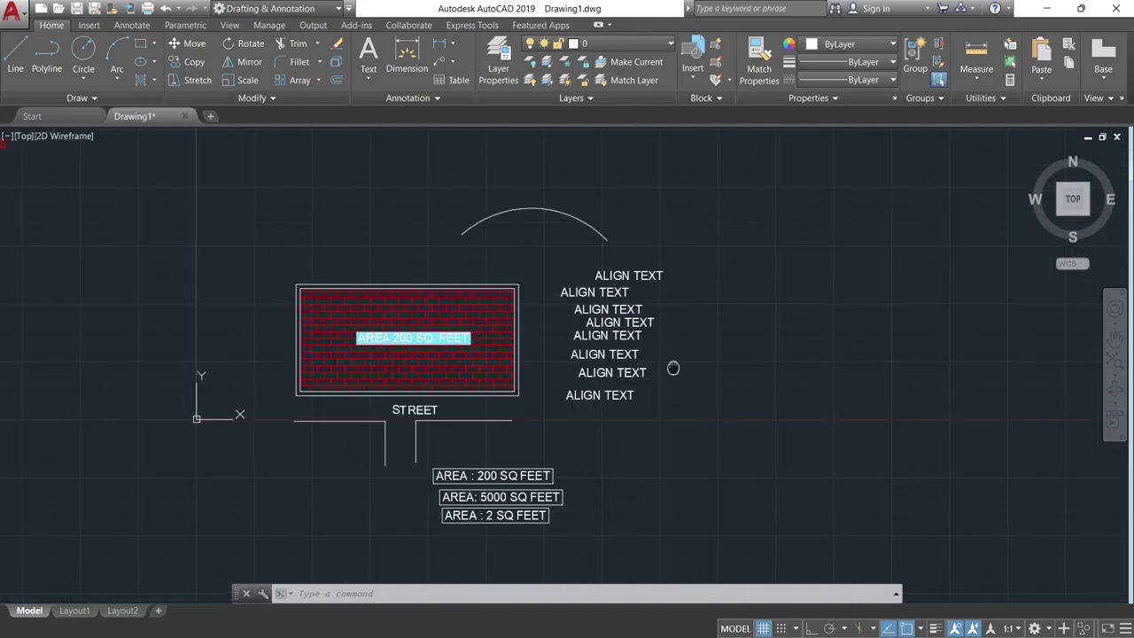
{"action": "scroll", "coordinate": [639, 312], "scroll_direction": "up", "scroll_amount": 2}
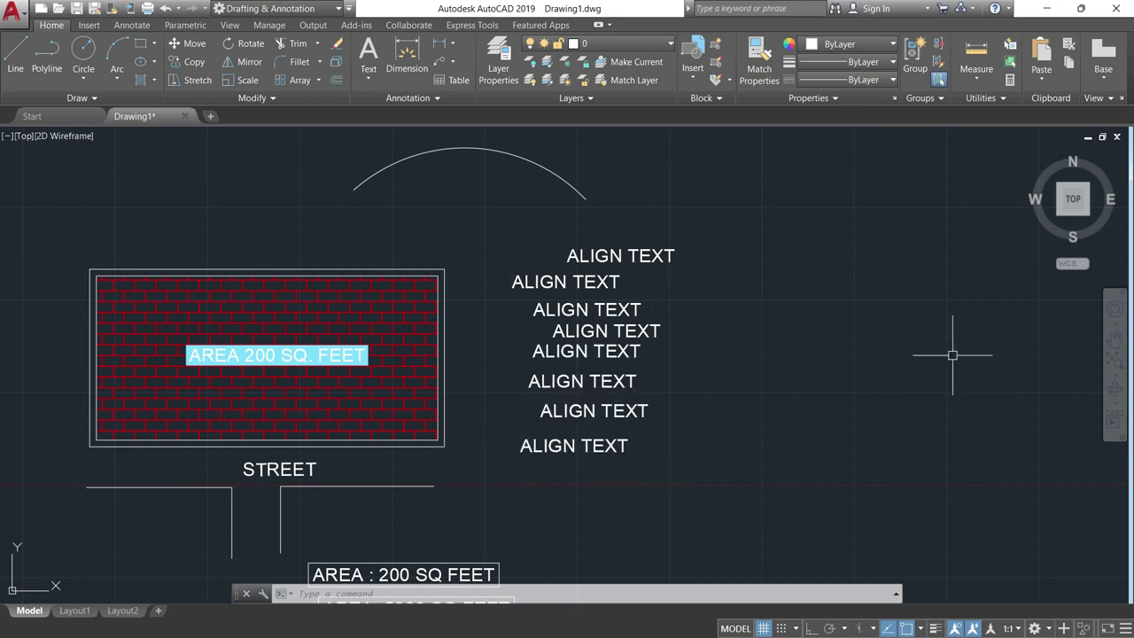
- Align the eight ALIGN TEXT entries to a vertical line with ALIGNTEXT, using the Point option and Ortho on for the second point
{"action": "type", "text": "ALIGN"}
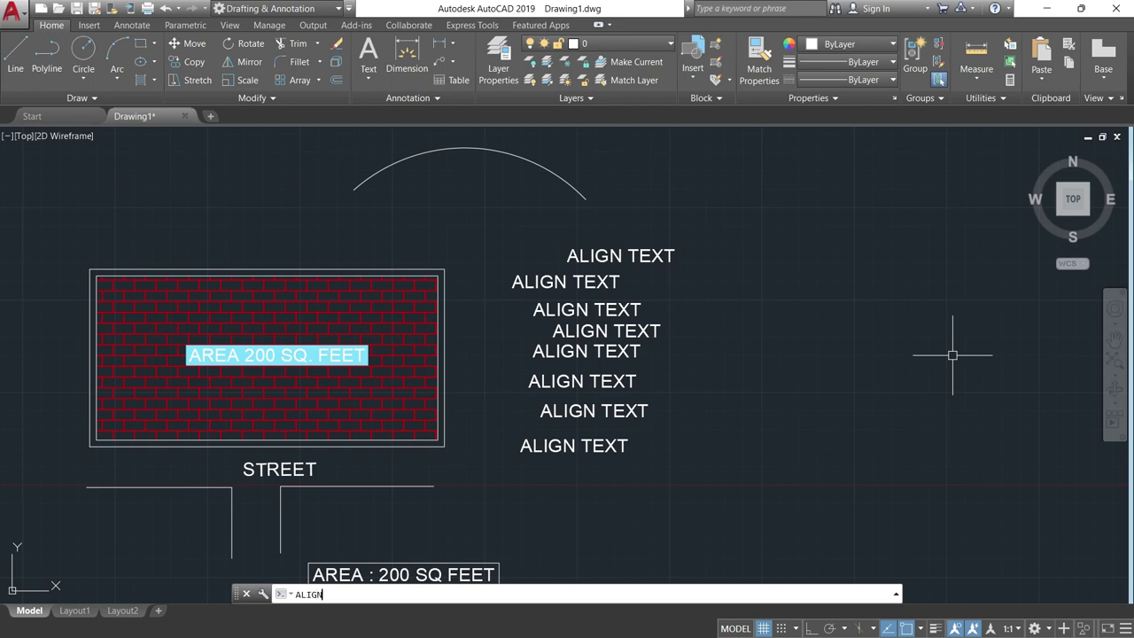
{"action": "type", "text": "T"}
{"action": "key", "text": "Return"}
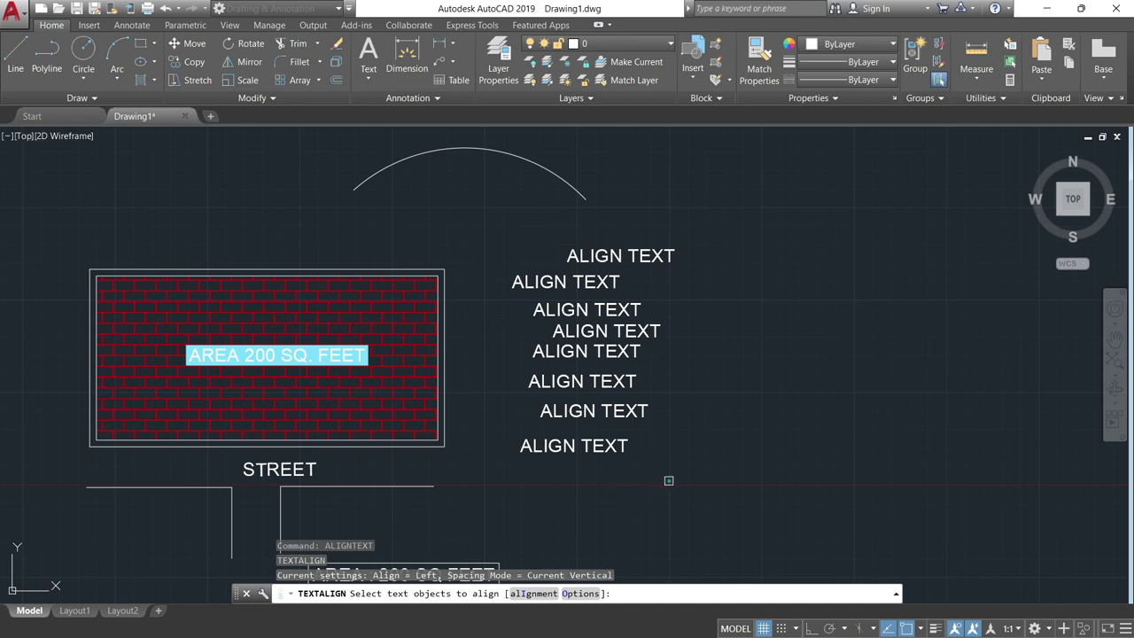
{"action": "left_click", "coordinate": [665, 478]}
{"action": "left_click", "coordinate": [567, 255]}
{"action": "key", "text": "Return"}
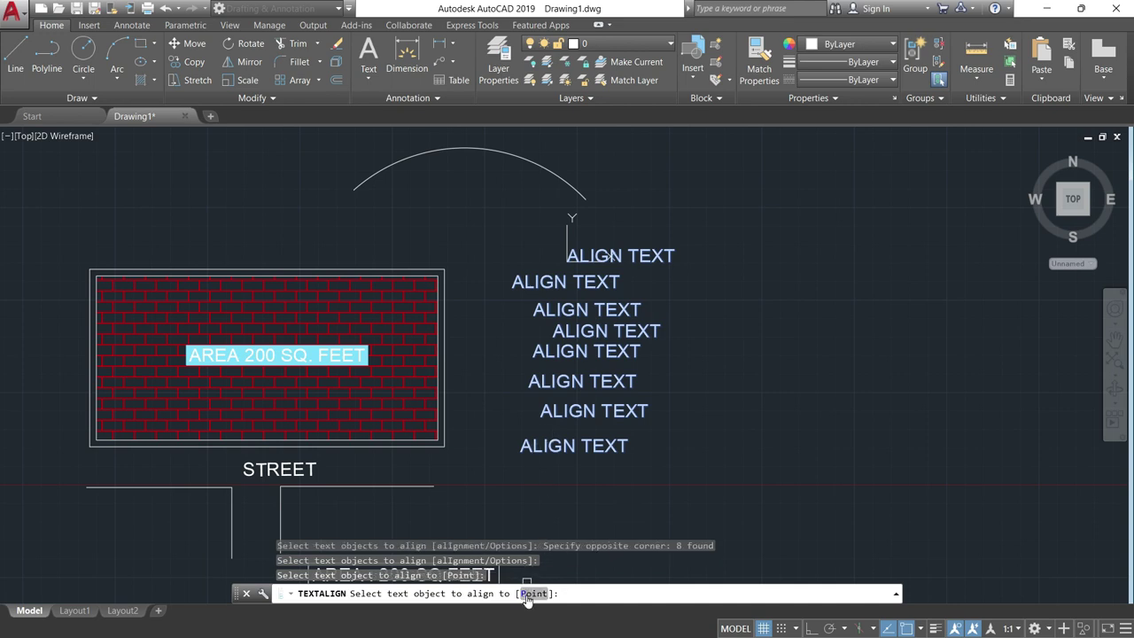
{"action": "type", "text": "P"}
{"action": "key", "text": "Return"}
{"action": "left_click", "coordinate": [516, 458]}
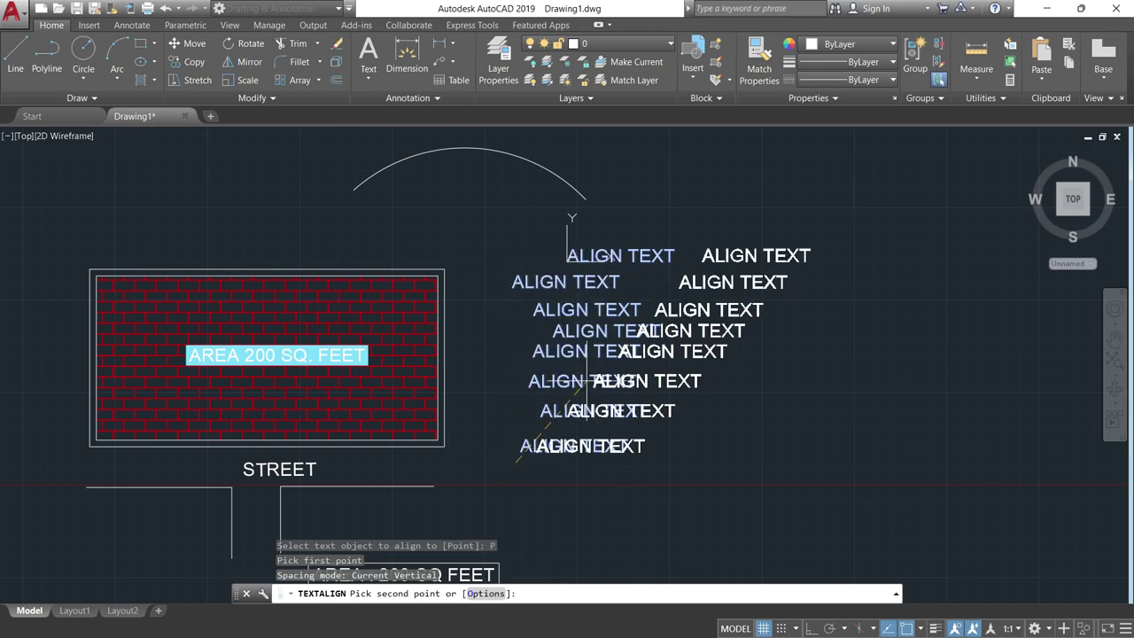
{"action": "left_click", "coordinate": [811, 629]}
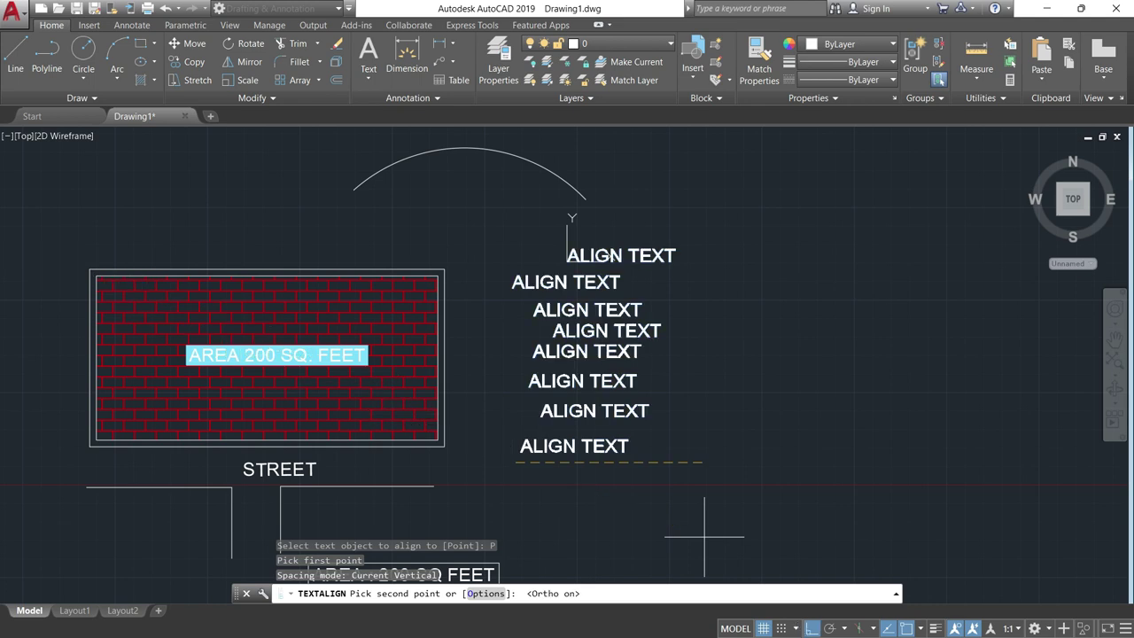
{"action": "left_click", "coordinate": [483, 217]}
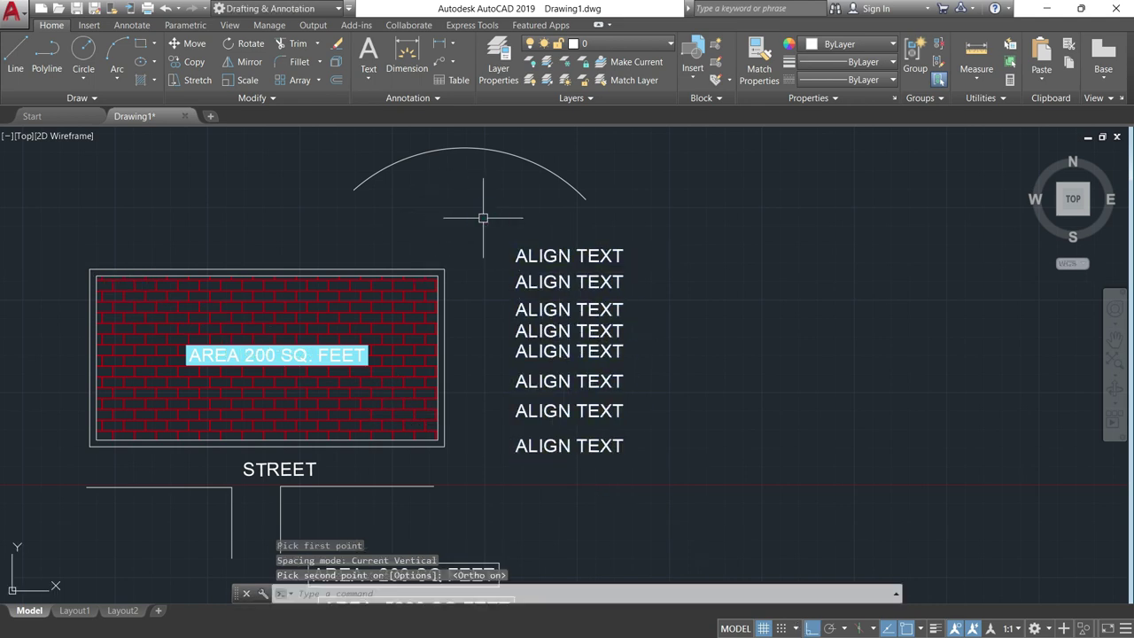
- Stretch the upper-right corner of the brick area's boundary inward horizontally to make its right side slanted
{"action": "left_click", "coordinate": [437, 266]}
{"action": "left_click", "coordinate": [436, 266]}
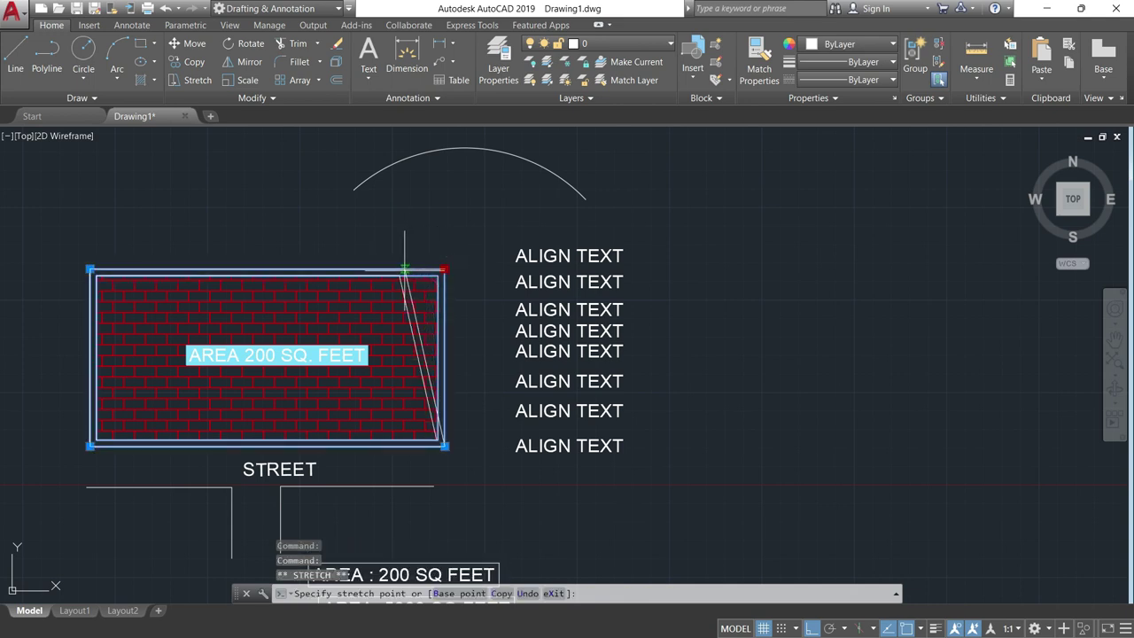
{"action": "key", "text": "Escape"}
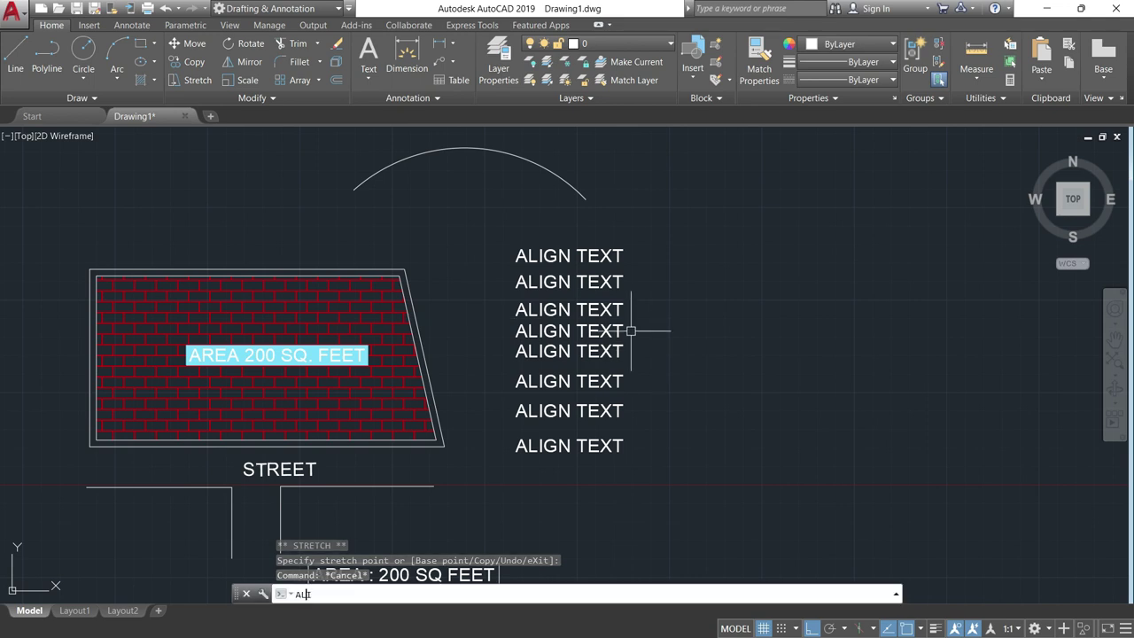
- Align the eight ALIGN TEXT entries along the boundary's slanted side with ALIGNTEXT, using the Point option and the side's lower and upper corners
{"action": "type", "text": "ALIGNTEXT"}
{"action": "key", "text": "Return"}
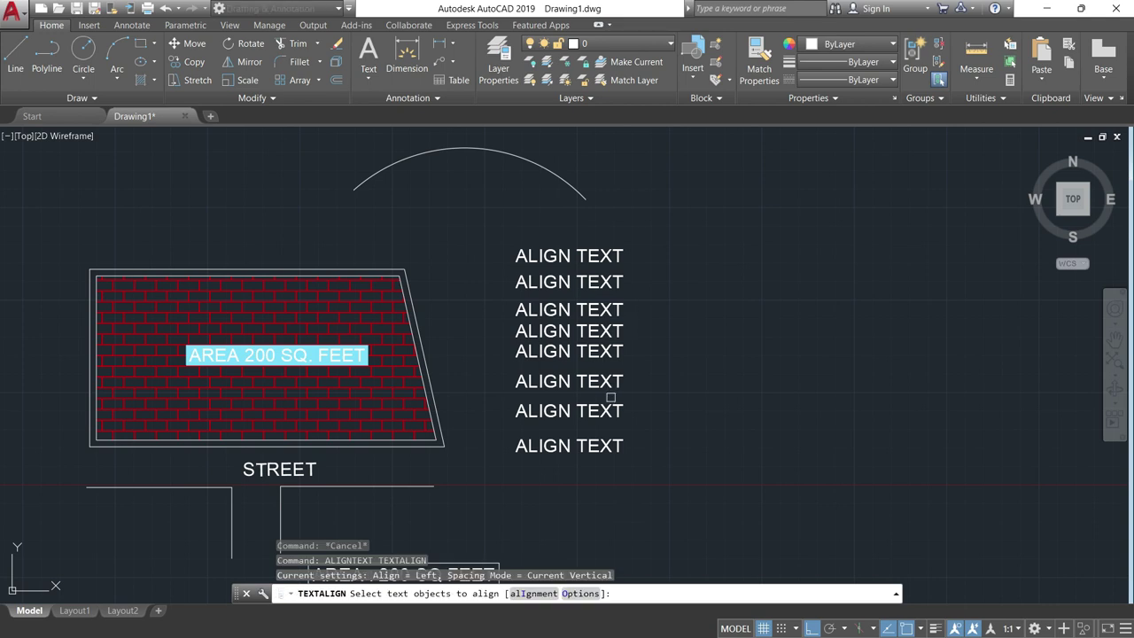
{"action": "left_click", "coordinate": [646, 470]}
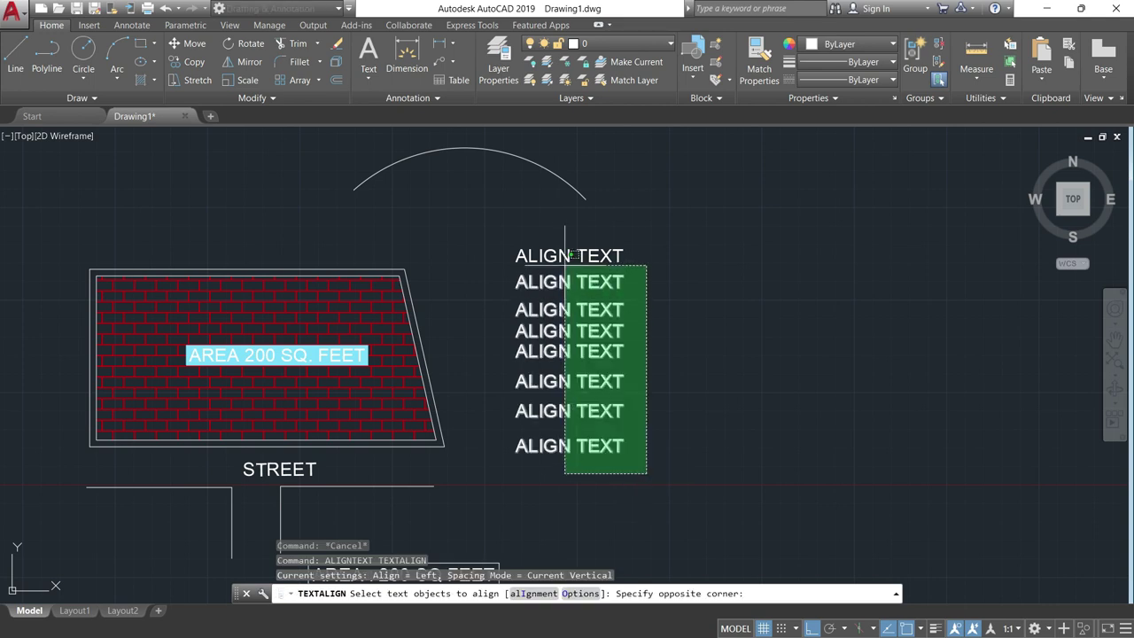
{"action": "left_click", "coordinate": [563, 256]}
{"action": "key", "text": "Return"}
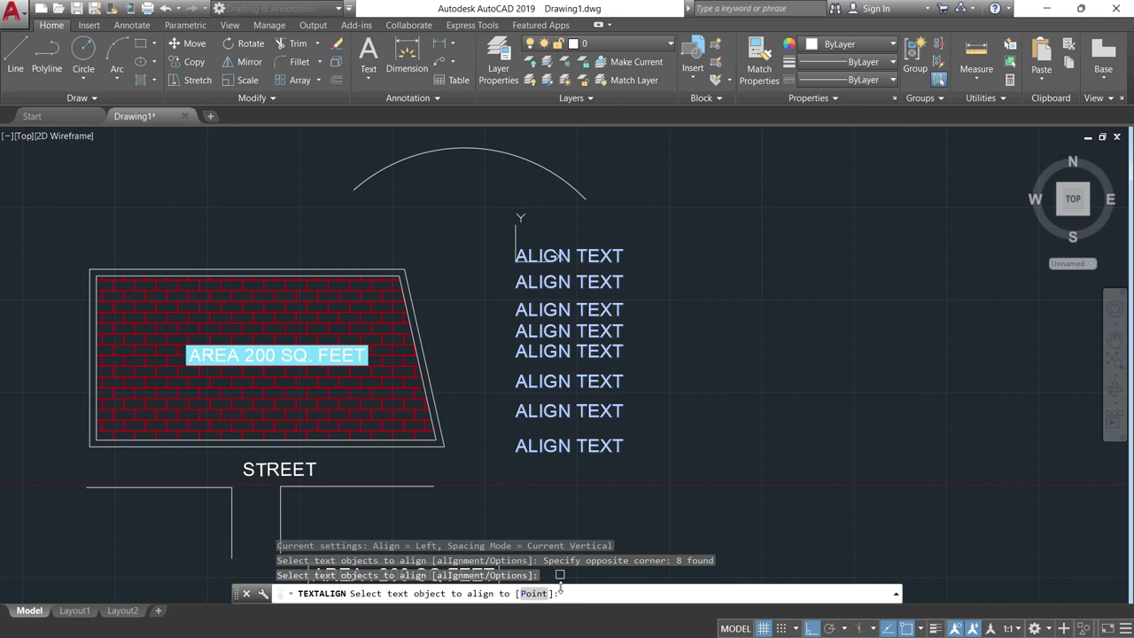
{"action": "type", "text": "P"}
{"action": "key", "text": "Return"}
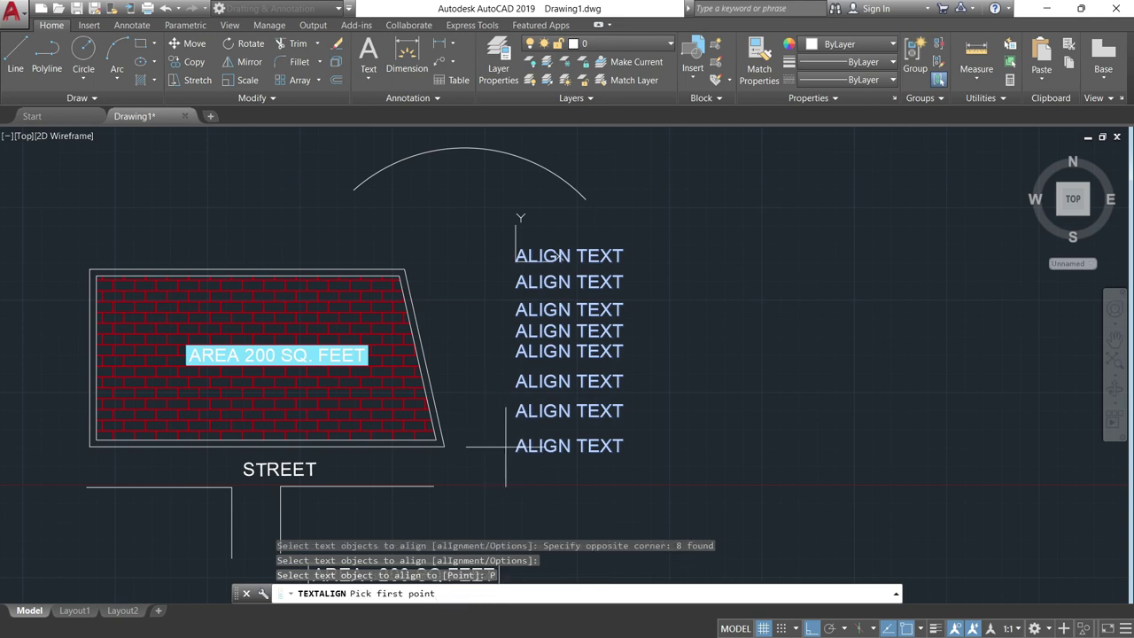
{"action": "left_click", "coordinate": [447, 445]}
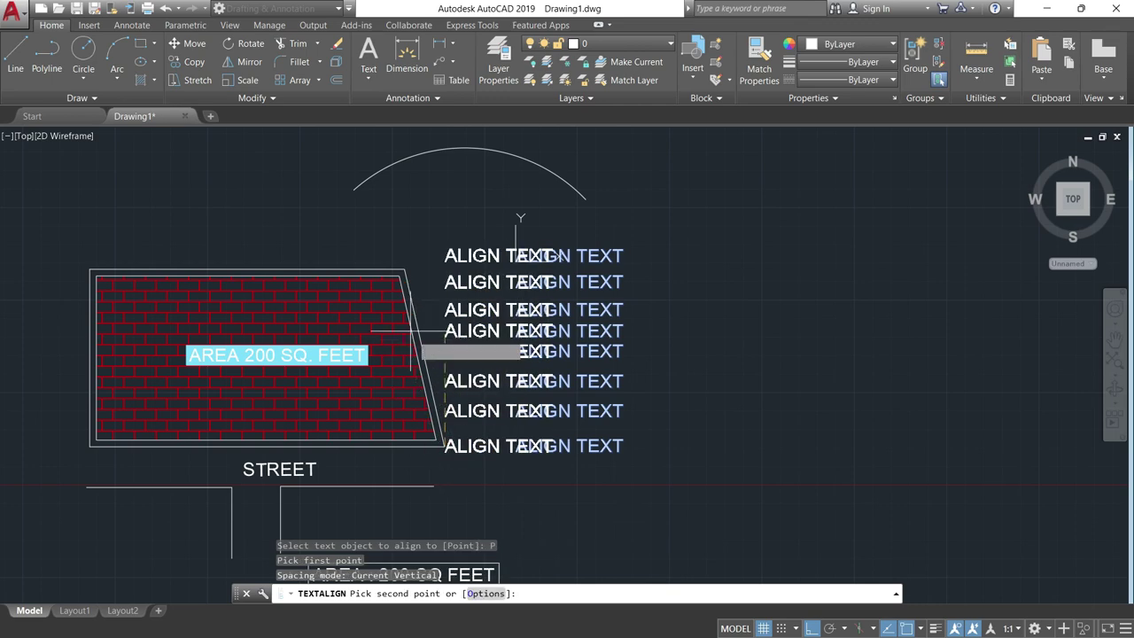
{"action": "left_click", "coordinate": [404, 268]}
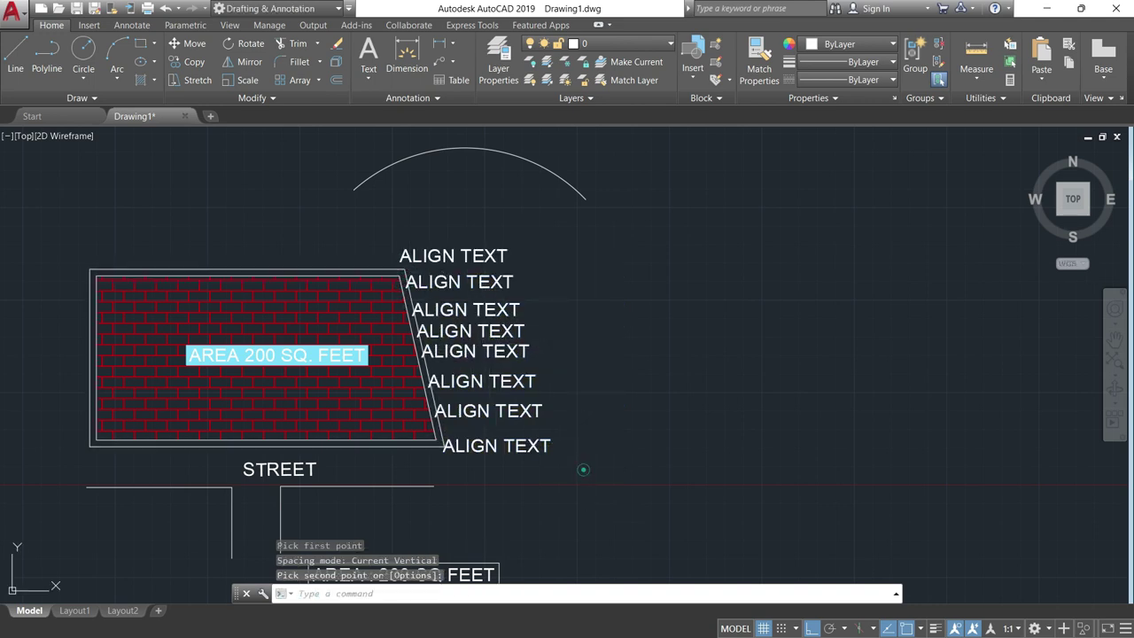
- Move the eight ALIGN TEXT entries a short distance horizontally to the right, clear of the slanted boundary
{"action": "left_click", "coordinate": [584, 468]}
{"action": "left_click", "coordinate": [484, 264]}
{"action": "type", "text": "m"}
{"action": "key", "text": "Return"}
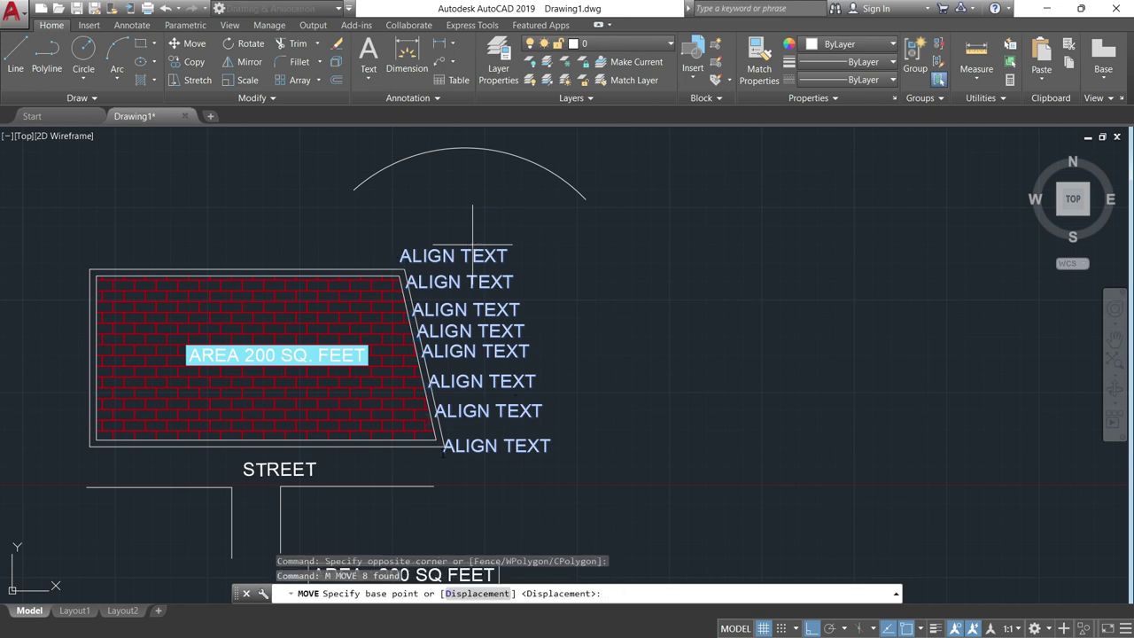
{"action": "left_click", "coordinate": [441, 450]}
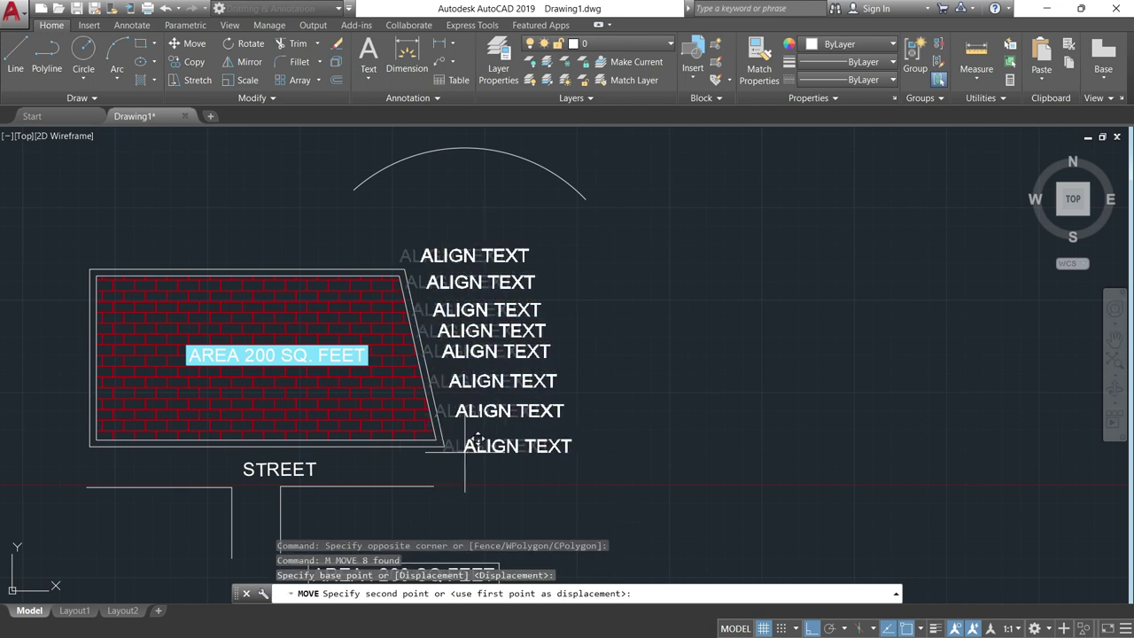
{"action": "left_click", "coordinate": [468, 450]}
{"action": "key", "text": "Escape"}
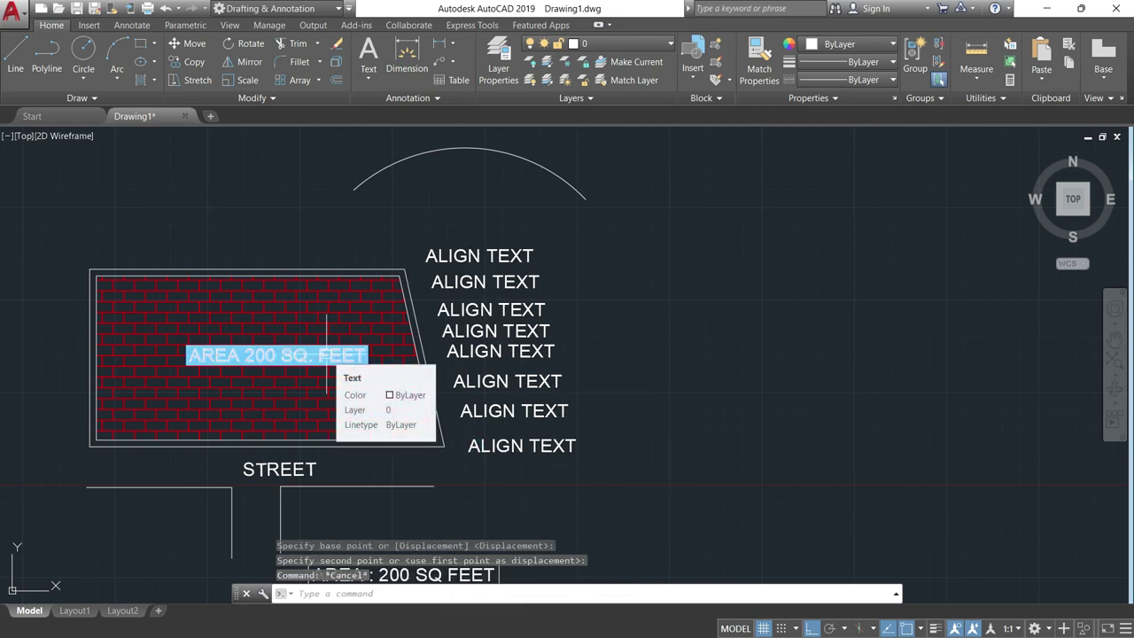
- Start an ARCTEXT on the arc above the ALIGN TEXT entries with the text MODIFY TOOLS and a text height of 9
{"action": "scroll", "coordinate": [534, 336], "scroll_direction": "down", "scroll_amount": 2}
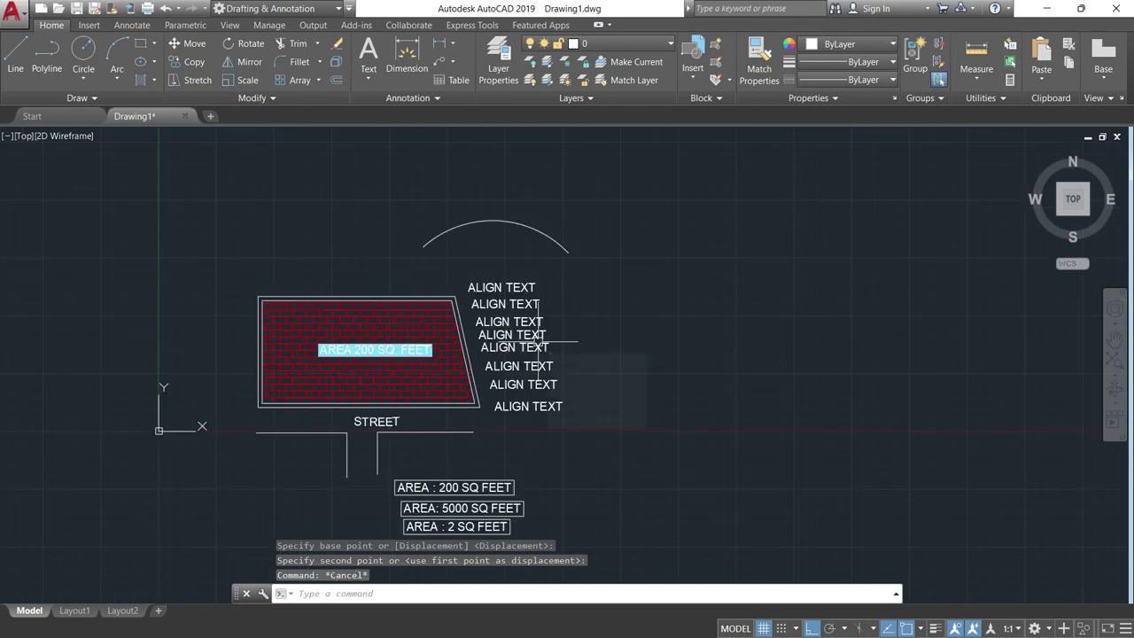
{"action": "middle_click_drag", "start_coordinate": [521, 316], "coordinate": [669, 370]}
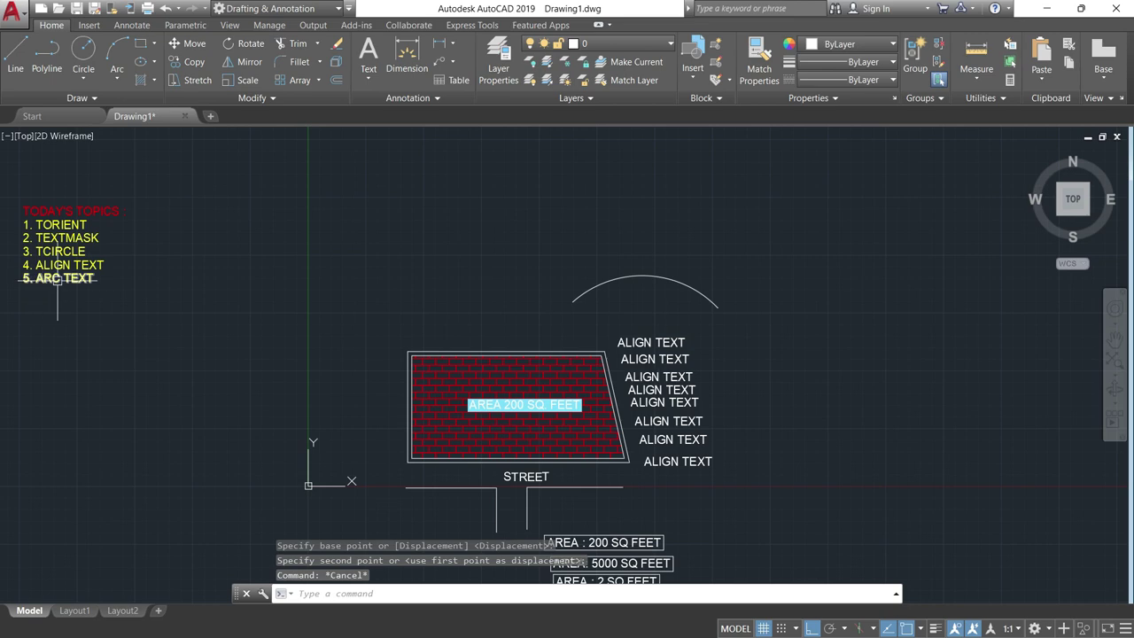
{"action": "scroll", "coordinate": [636, 293], "scroll_direction": "up", "scroll_amount": 4}
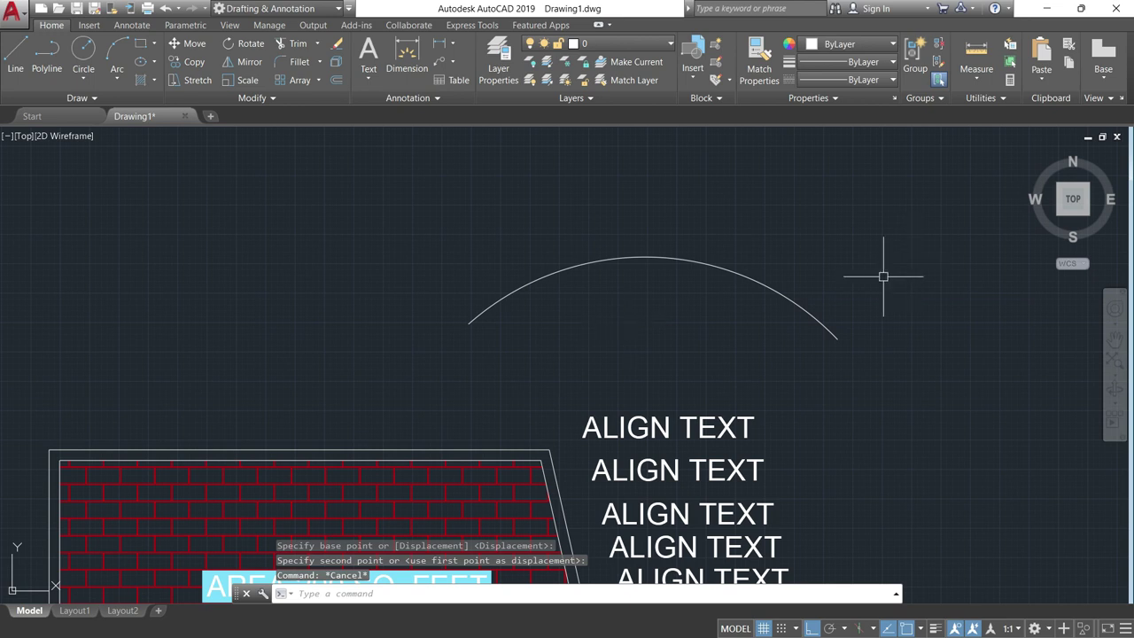
{"action": "type", "text": "ARCTEX"}
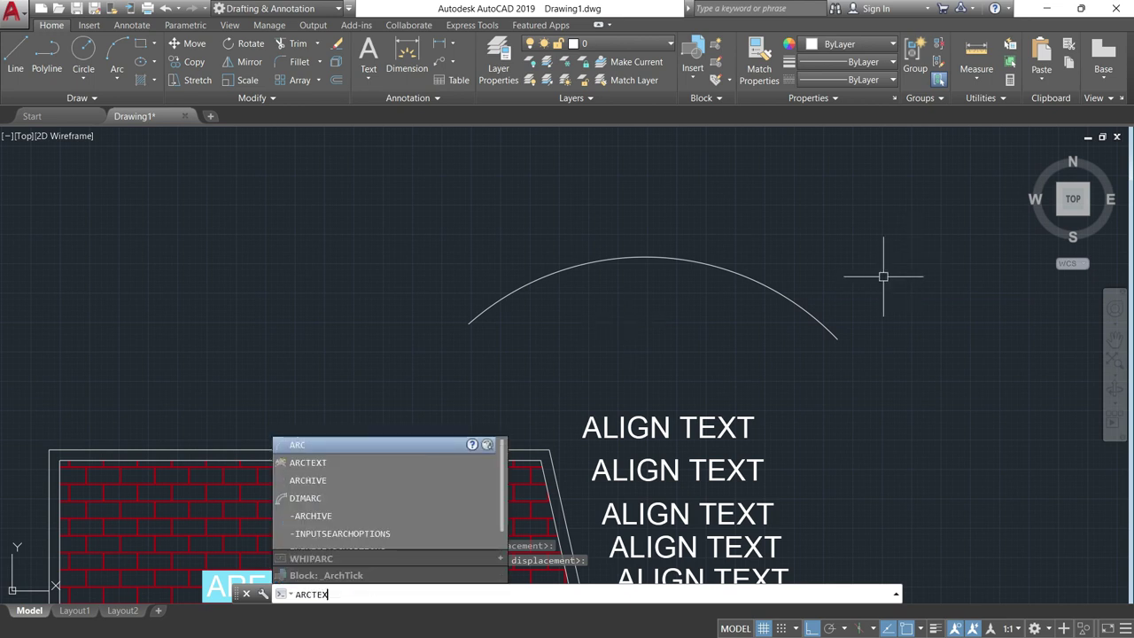
{"action": "type", "text": "T"}
{"action": "key", "text": "Return"}
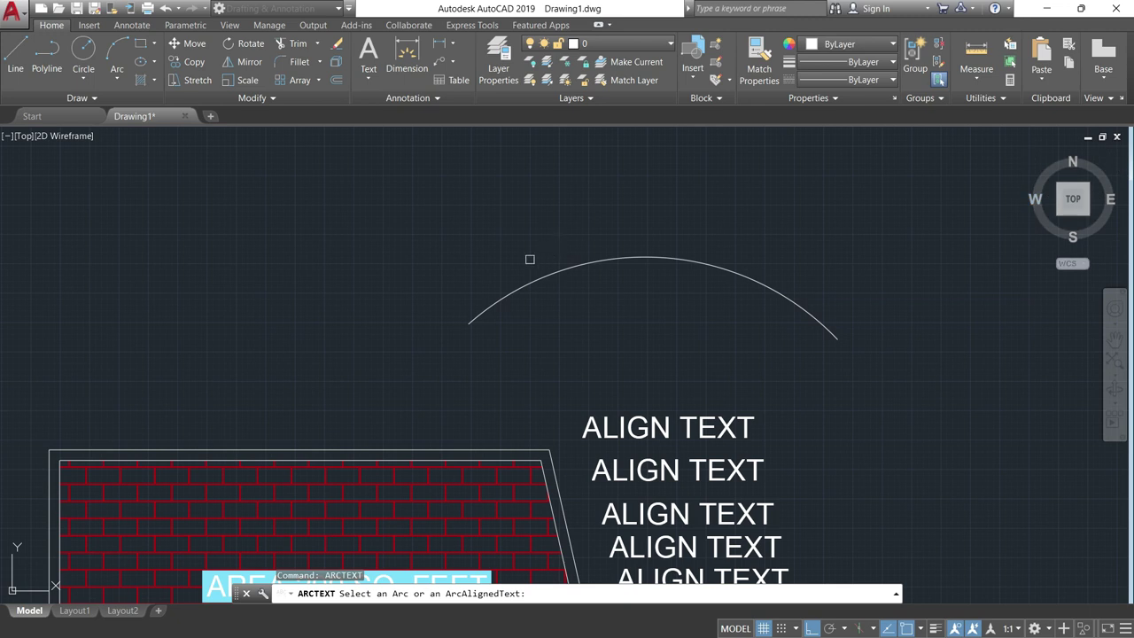
{"action": "left_click", "coordinate": [508, 290]}
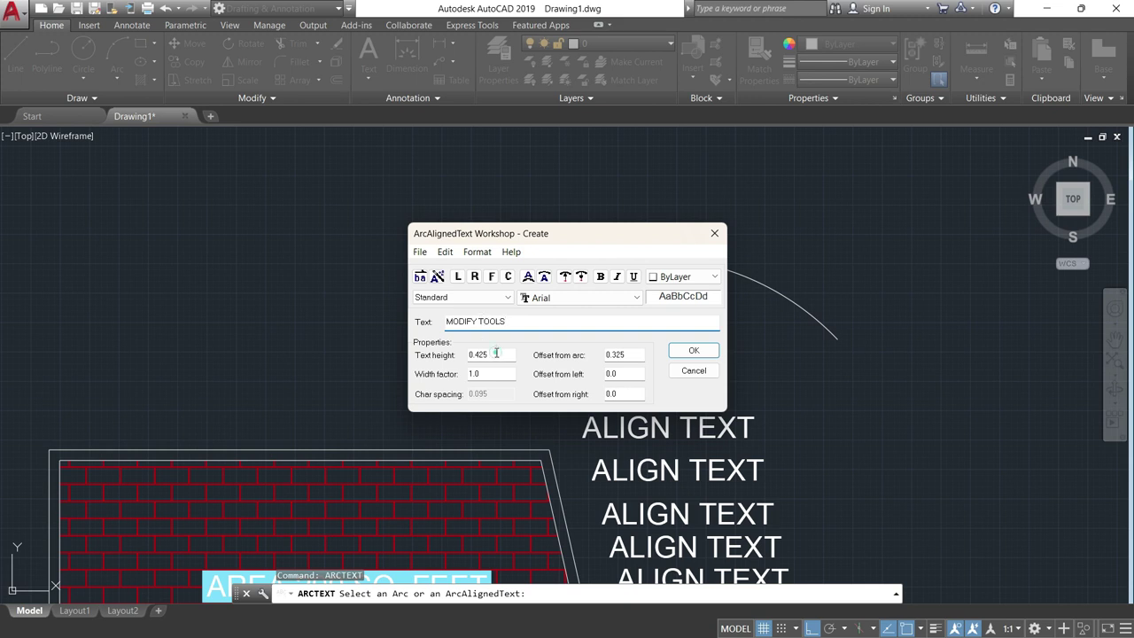
{"action": "left_click_drag", "start_coordinate": [496, 353], "coordinate": [448, 359]}
{"action": "type", "text": "9"}
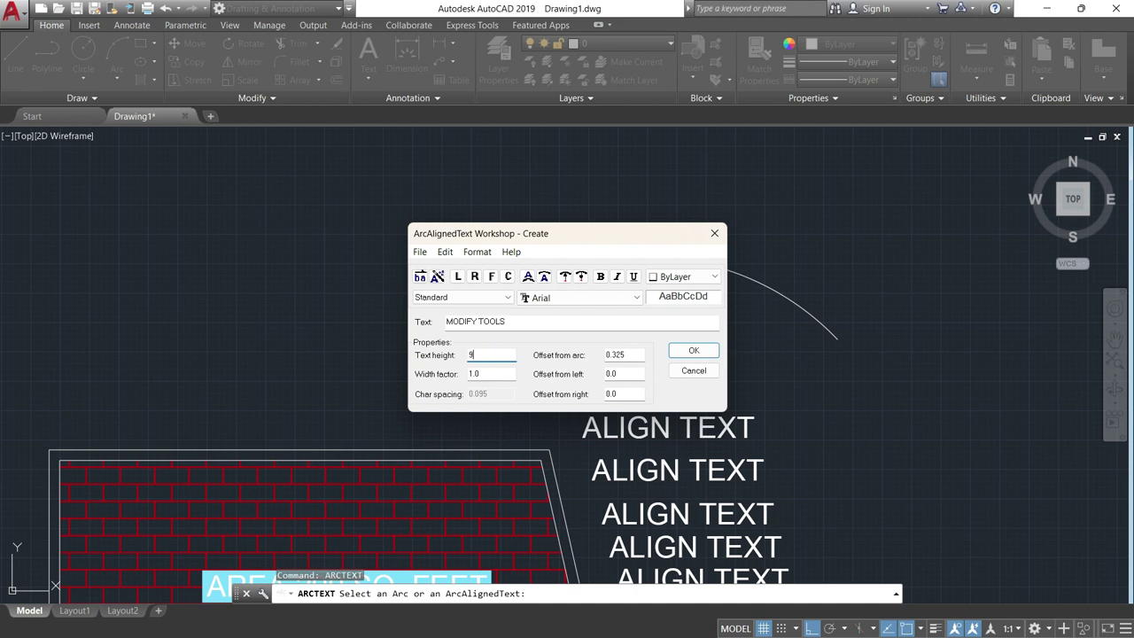
- Set the arc text's offset from the arc to 0.5 and its font to Bahnschrift, and create it
{"action": "left_click_drag", "start_coordinate": [629, 354], "coordinate": [581, 358]}
{"action": "type", "text": "1"}
{"action": "key", "text": "BackSpace"}
{"action": "type", "text": "0.5"}
{"action": "left_click", "coordinate": [589, 300]}
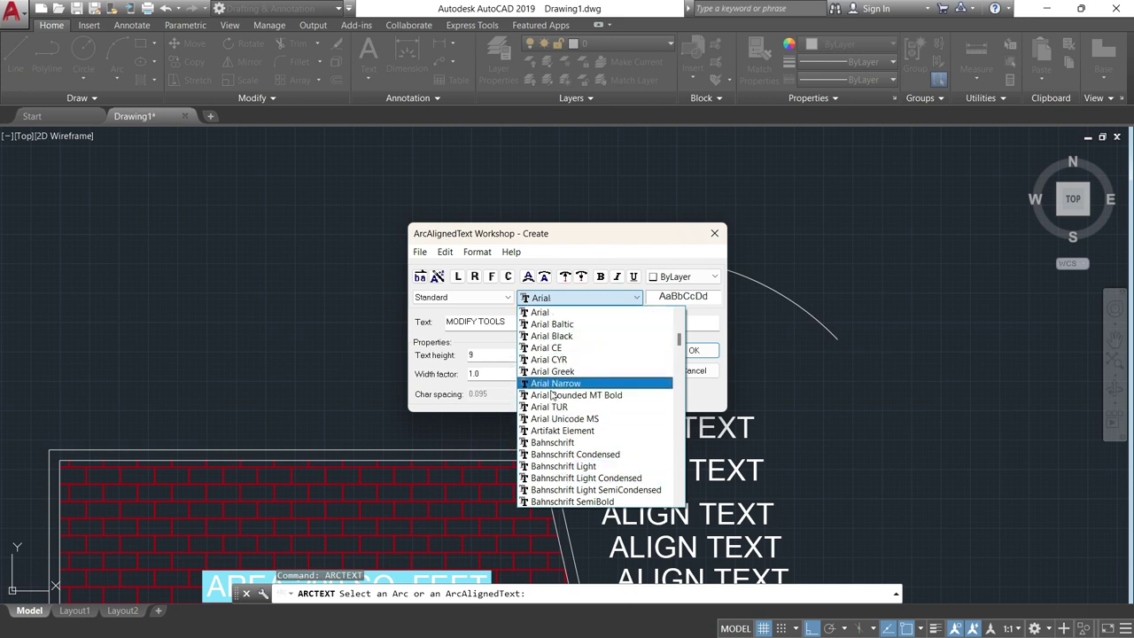
{"action": "left_click", "coordinate": [567, 445]}
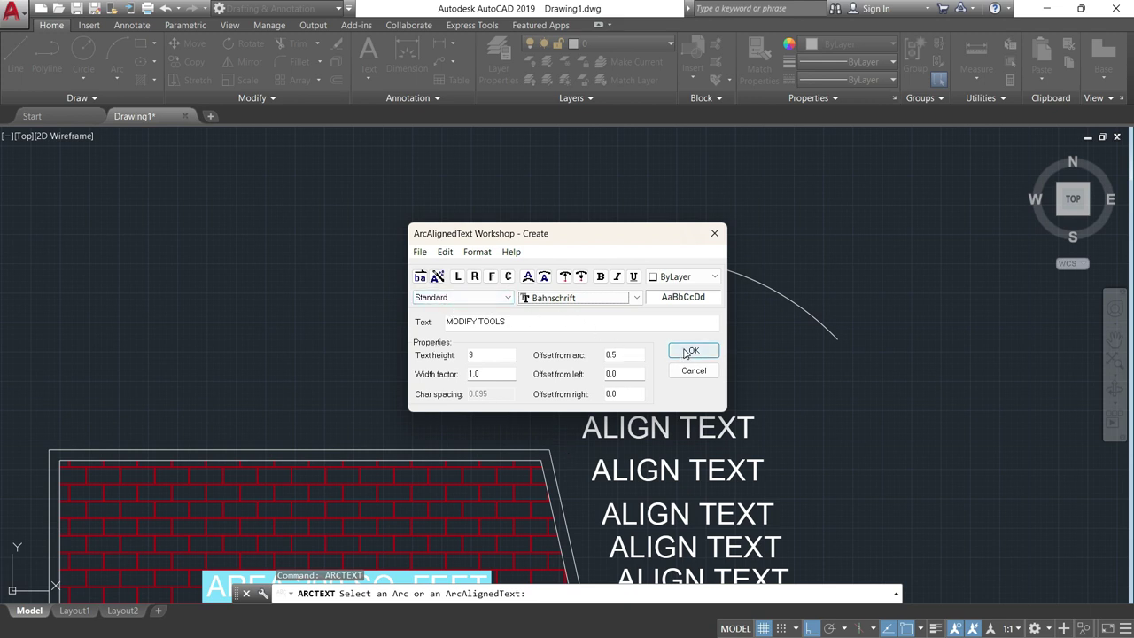
{"action": "left_click", "coordinate": [684, 353]}
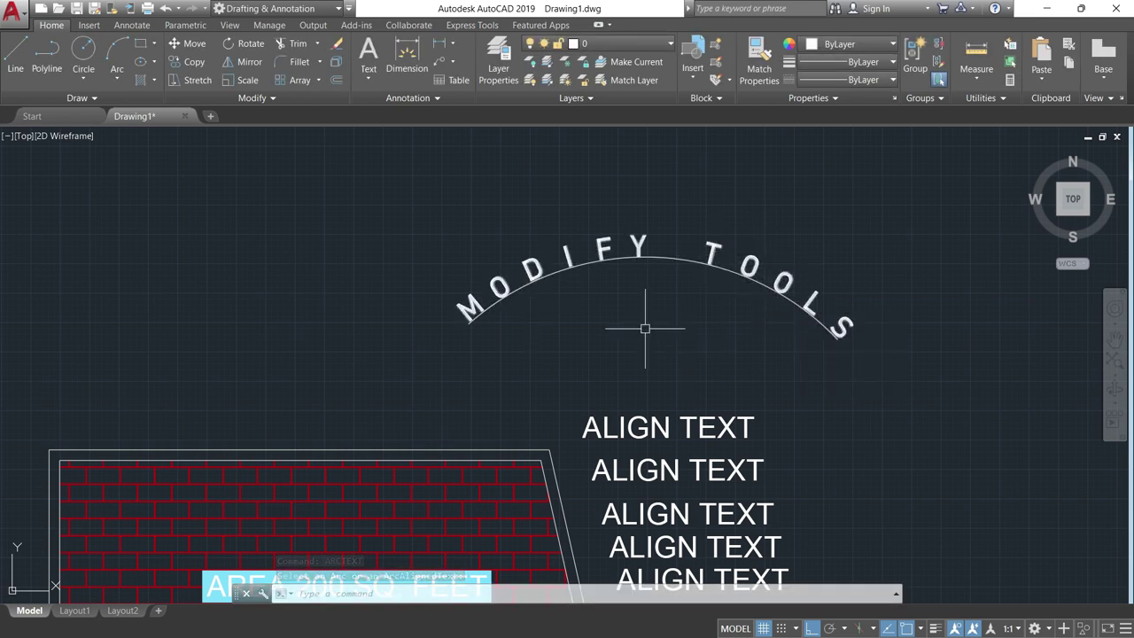
- Start a second ARCTEXT on the same arc with an offset from arc of 2, positioned on the concave side
{"action": "key", "text": "Return"}
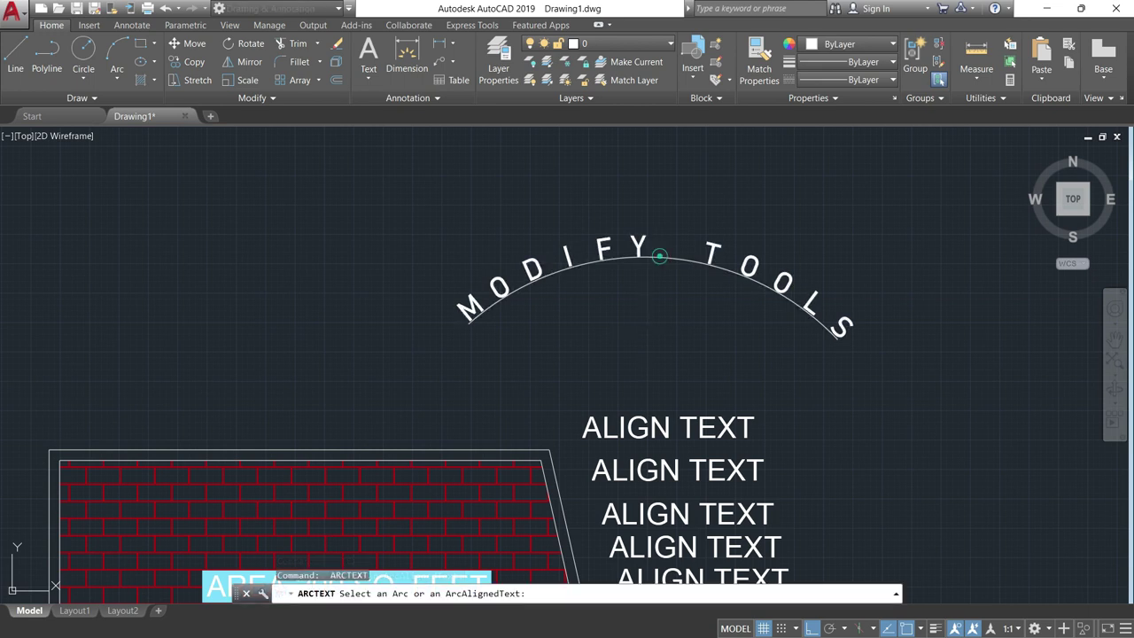
{"action": "left_click", "coordinate": [655, 256]}
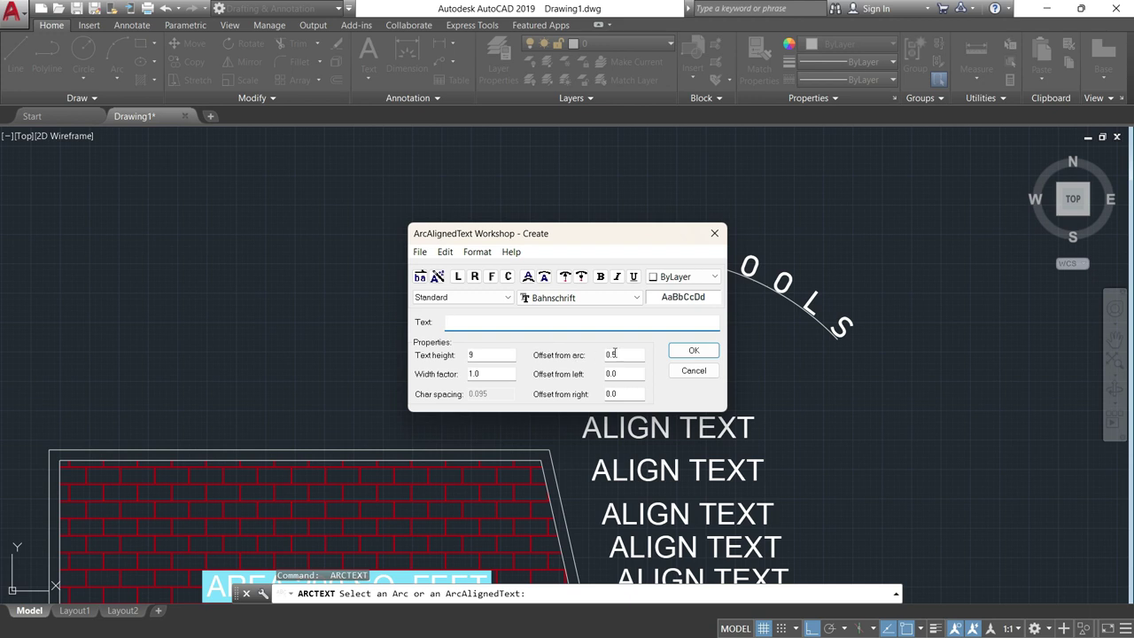
{"action": "left_click_drag", "start_coordinate": [622, 355], "coordinate": [594, 355]}
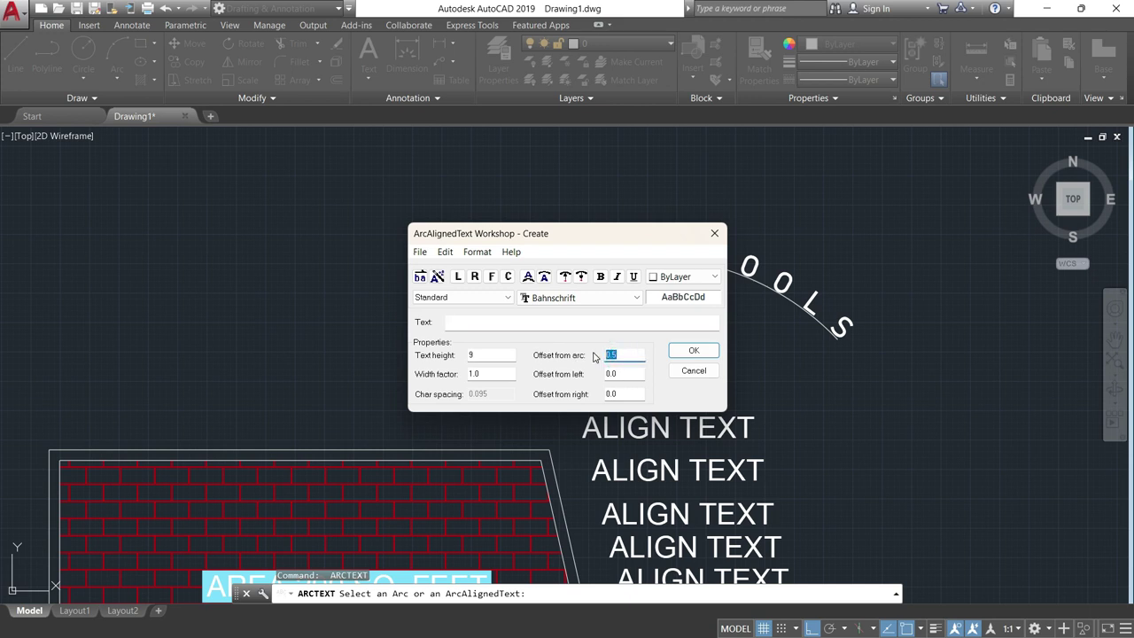
{"action": "type", "text": "2"}
{"action": "left_click", "coordinate": [476, 252]}
{"action": "mouse_move", "coordinate": [522, 306]}
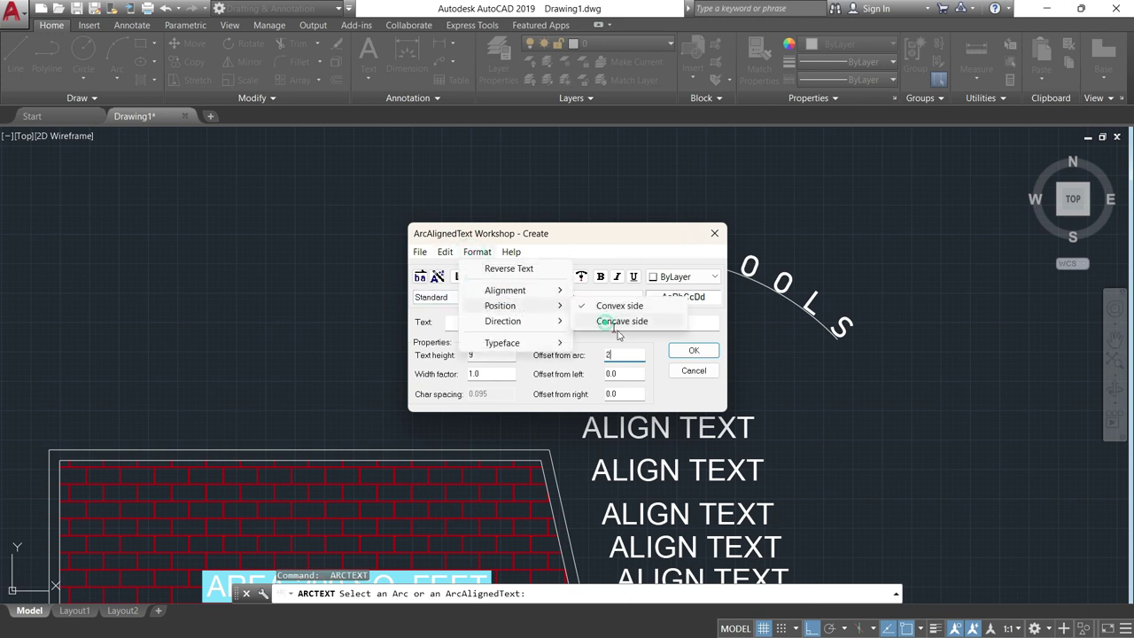
{"action": "left_click", "coordinate": [620, 323]}
- Enter MODIFY TEXT as the second arc text's content and create it
{"action": "left_click", "coordinate": [521, 324]}
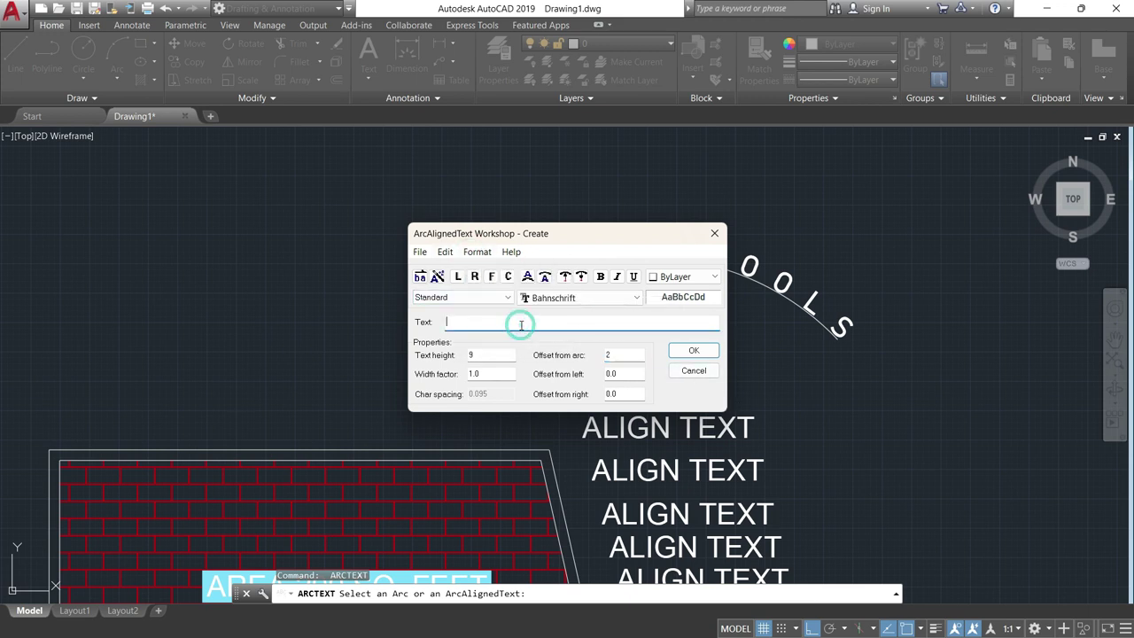
{"action": "type", "text": "MODIFY TEX"}
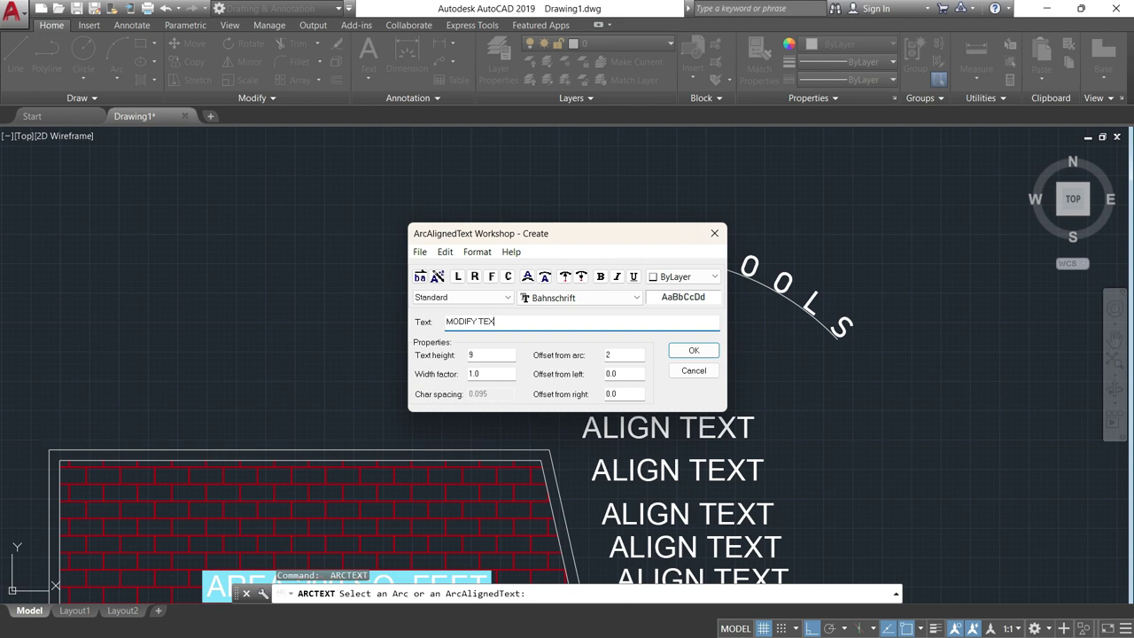
{"action": "type", "text": "T"}
{"action": "left_click", "coordinate": [692, 352]}
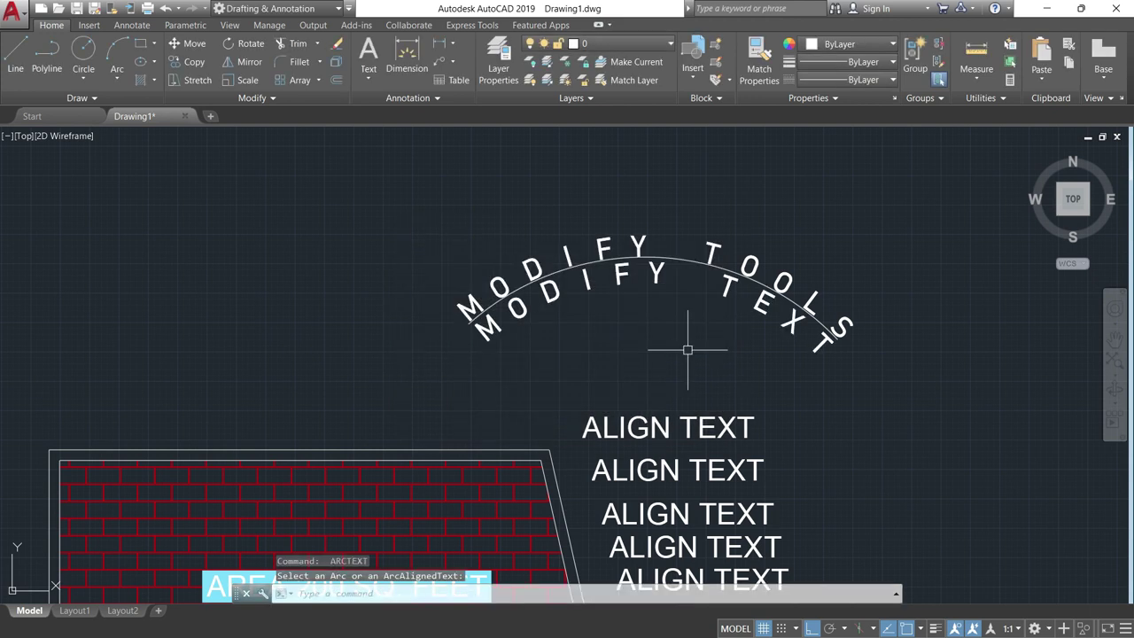
- Examine both arc texts' spacing from the arc and review the TODAY'S TOPICS list against the finished samples
{"action": "scroll", "coordinate": [585, 217], "scroll_direction": "up", "scroll_amount": 5}
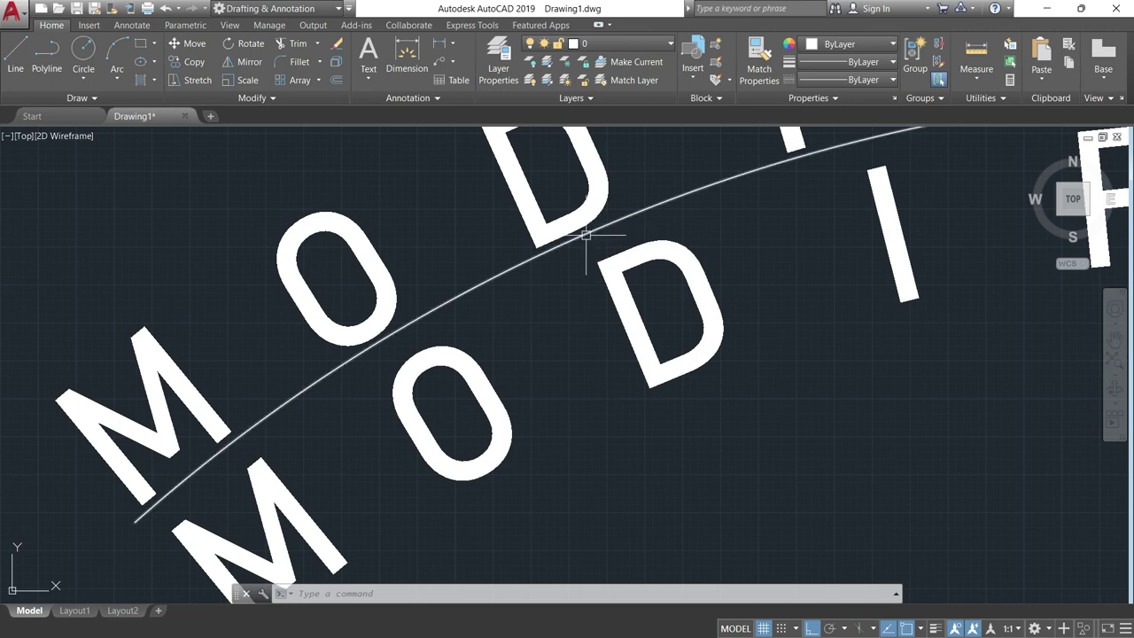
{"action": "scroll", "coordinate": [612, 338], "scroll_direction": "down", "scroll_amount": 5}
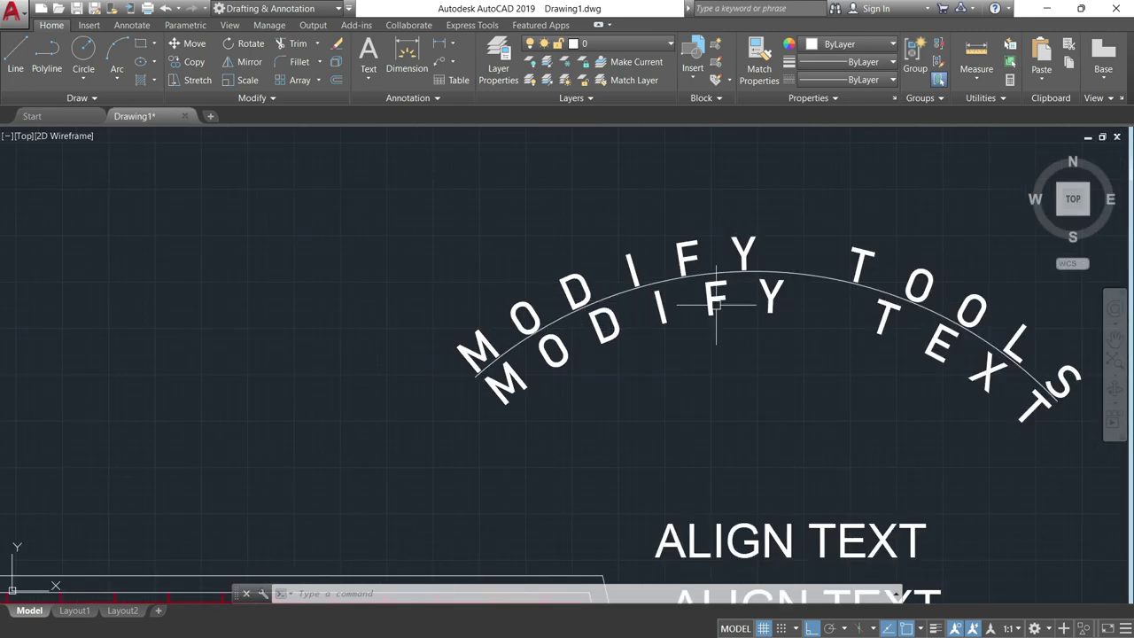
{"action": "scroll", "coordinate": [611, 330], "scroll_direction": "down", "scroll_amount": 5}
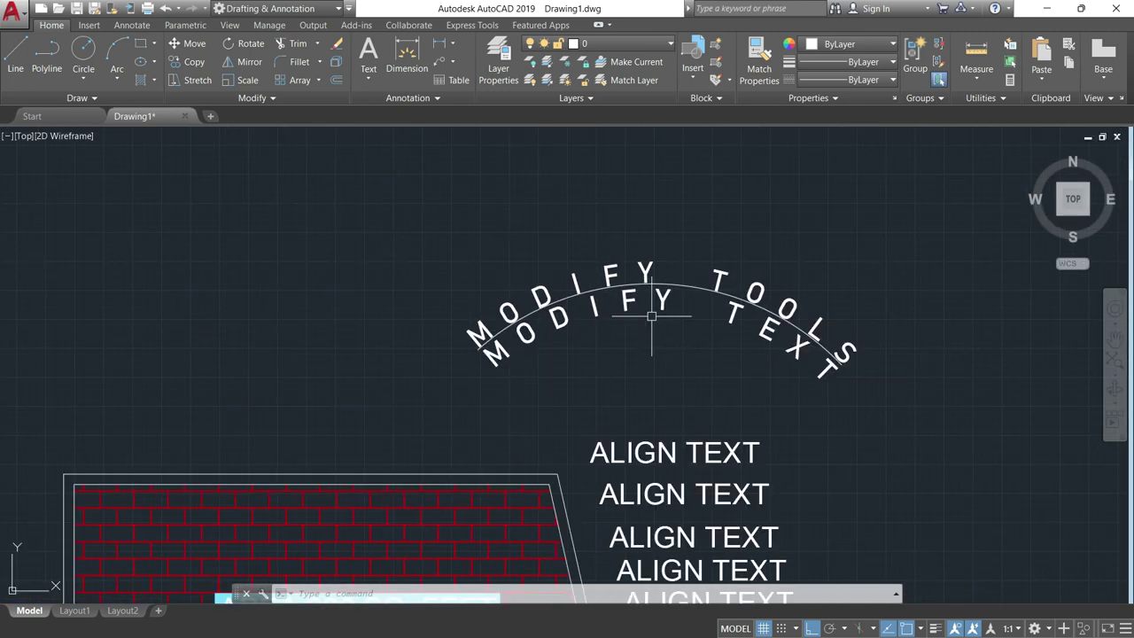
{"action": "scroll", "coordinate": [666, 299], "scroll_direction": "down", "scroll_amount": 2}
{"action": "middle_click_drag", "start_coordinate": [298, 254], "coordinate": [565, 273]}
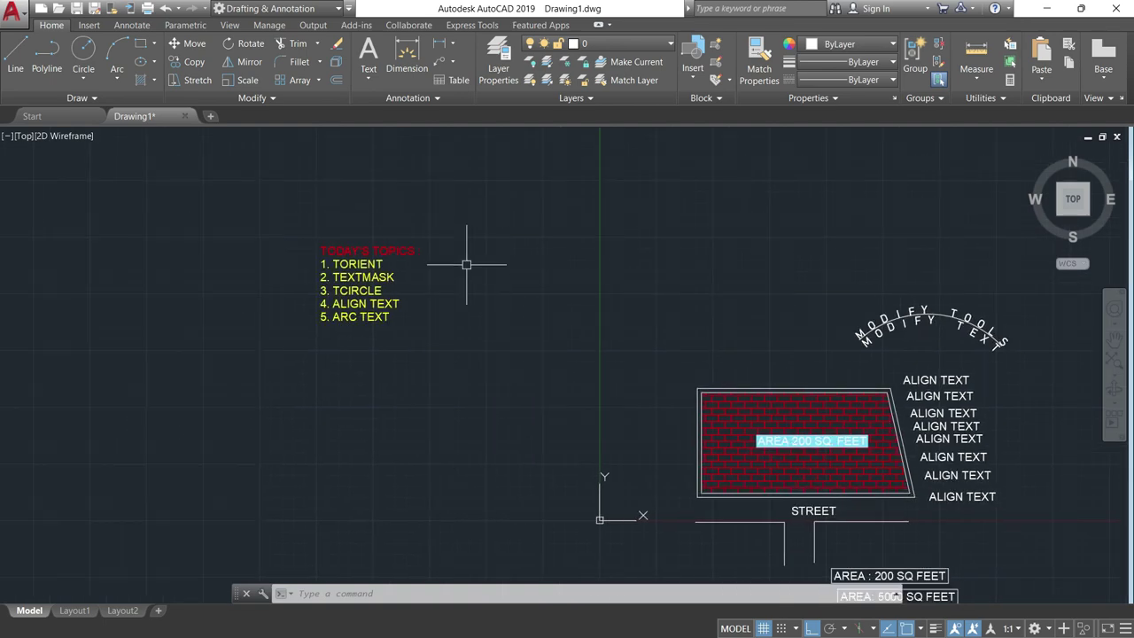
{"action": "scroll", "coordinate": [363, 277], "scroll_direction": "up", "scroll_amount": 3}
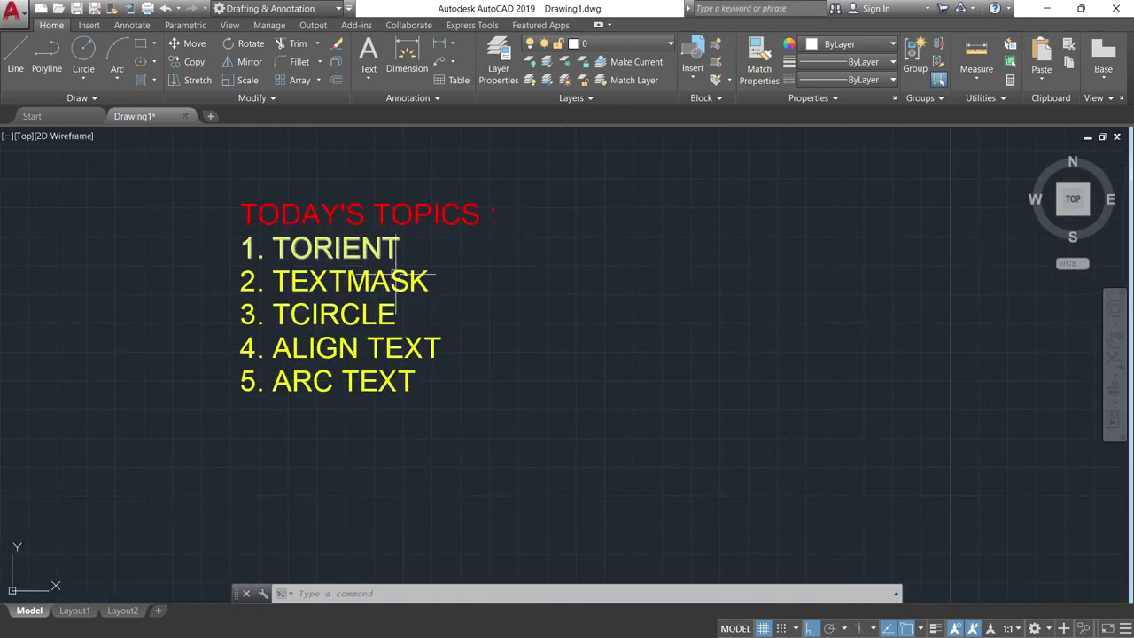
{"action": "scroll", "coordinate": [315, 344], "scroll_direction": "down", "scroll_amount": 4}
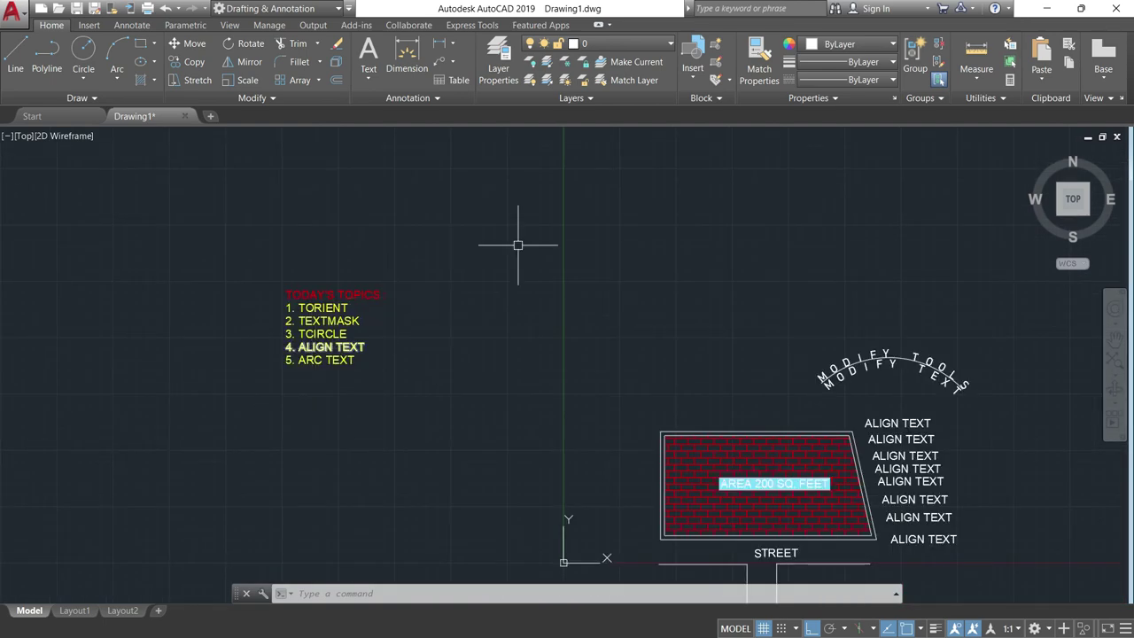